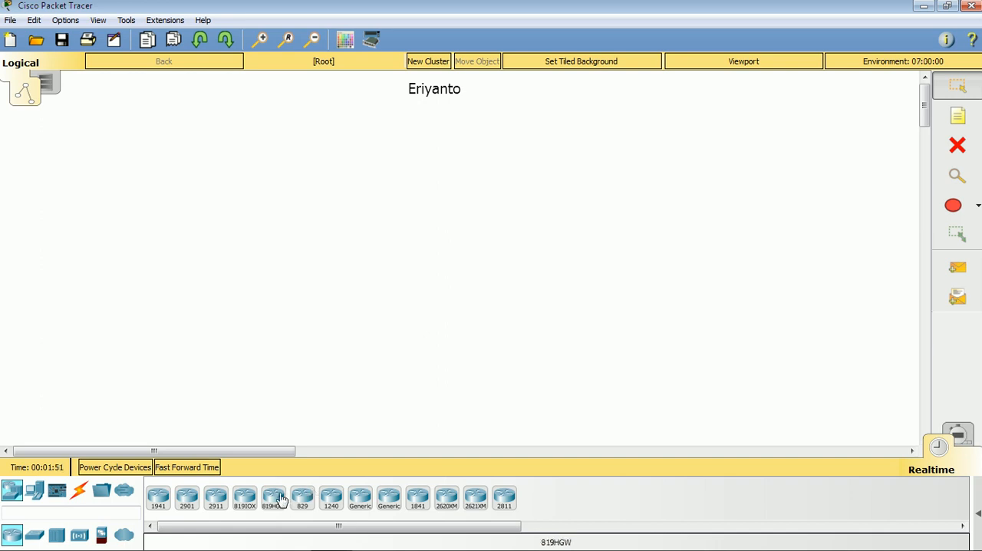
# - Place two generic Router-PT routers in the workspace, the second one lower and to the left of the first
pyautogui.click(362, 499)
pyautogui.click(476, 196)
pyautogui.moveTo(476, 190); pyautogui.dragTo(477, 193)
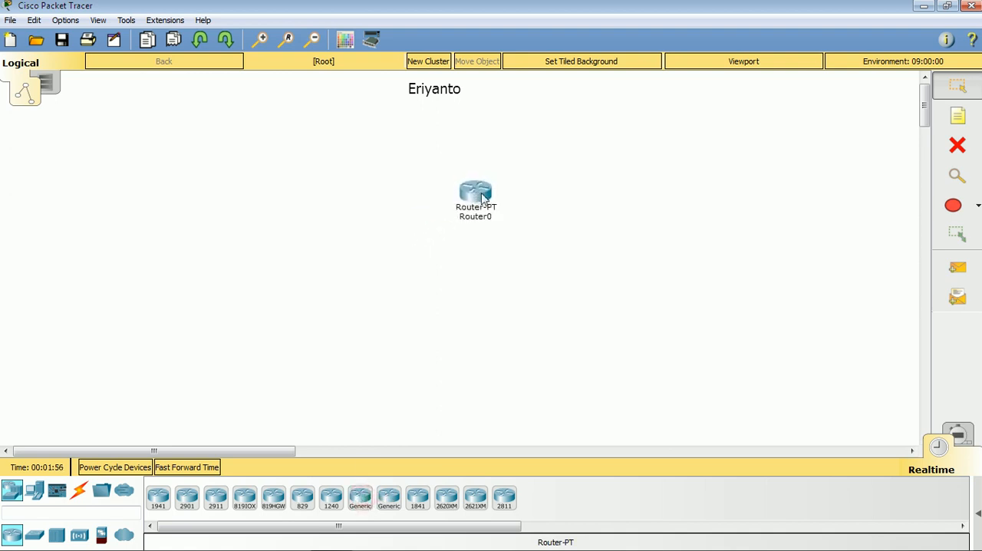
pyautogui.click(358, 495)
pyautogui.click(371, 231)
pyautogui.moveTo(472, 197); pyautogui.dragTo(505, 218)
pyautogui.moveTo(366, 242); pyautogui.dragTo(385, 239)
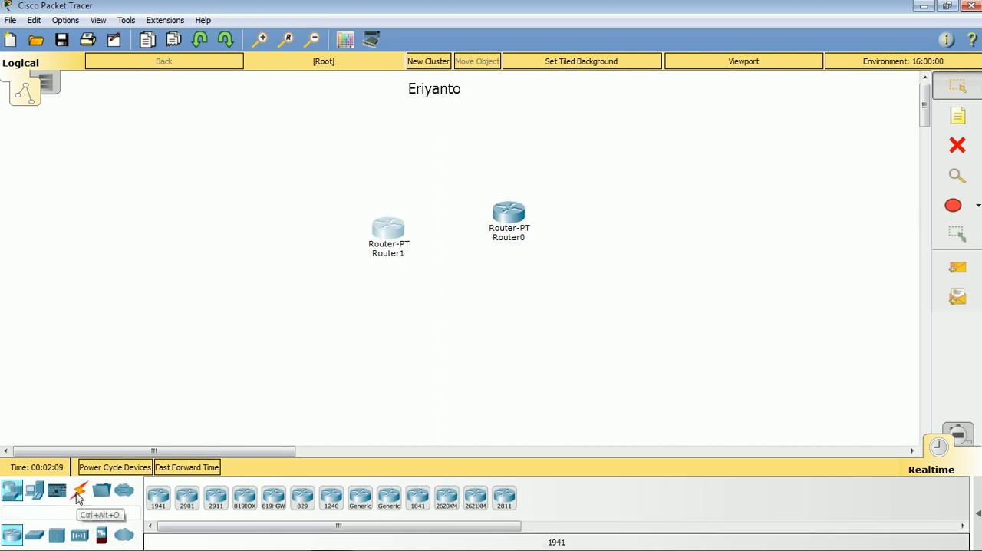
# - Add two generic PCs below and to the left of the routers
pyautogui.click(34, 495)
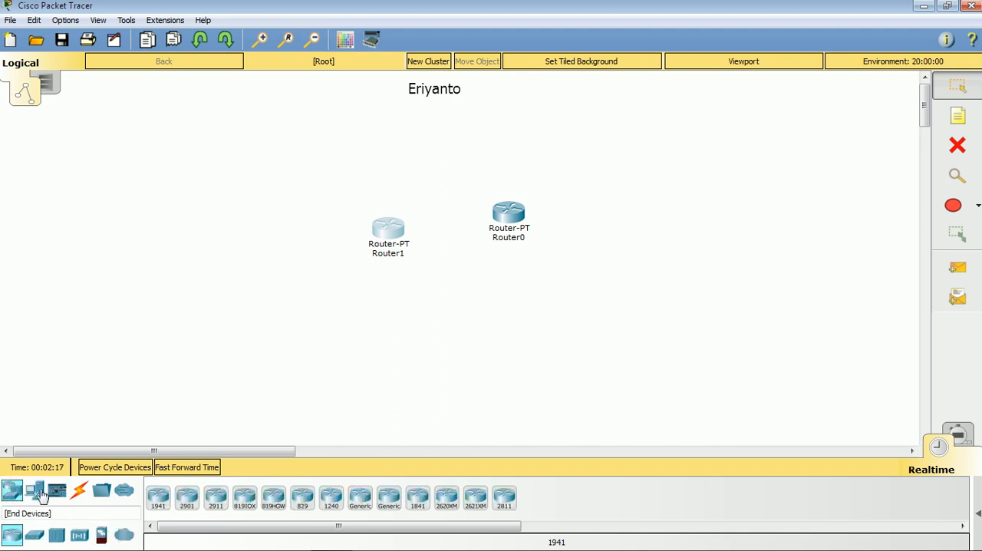
pyautogui.click(158, 498)
pyautogui.click(226, 326)
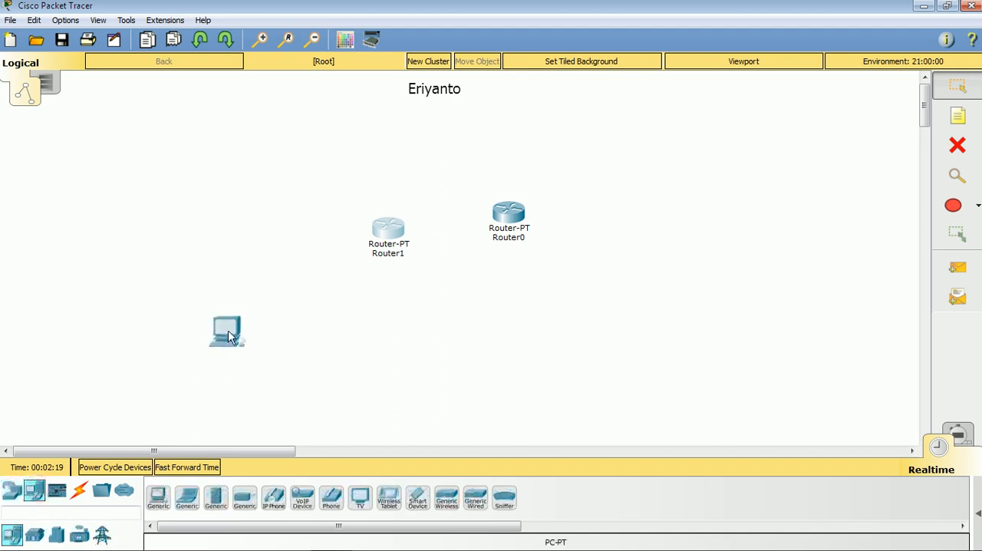
pyautogui.click(158, 497)
pyautogui.click(339, 347)
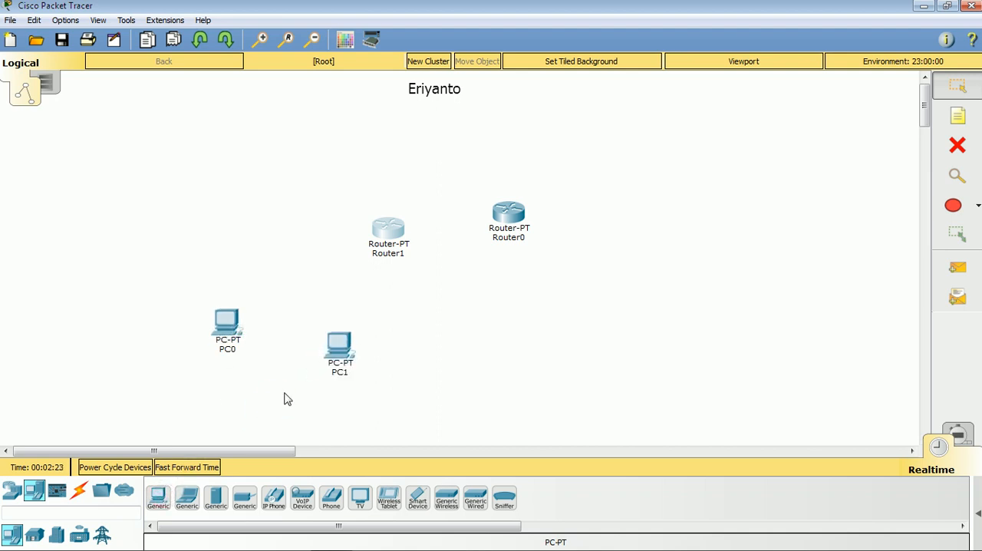
# - Add a generic server to the right of the routers and respace Router0, PC1 and PC0
pyautogui.click(216, 497)
pyautogui.click(408, 367)
pyautogui.moveTo(408, 367); pyautogui.dragTo(718, 204)
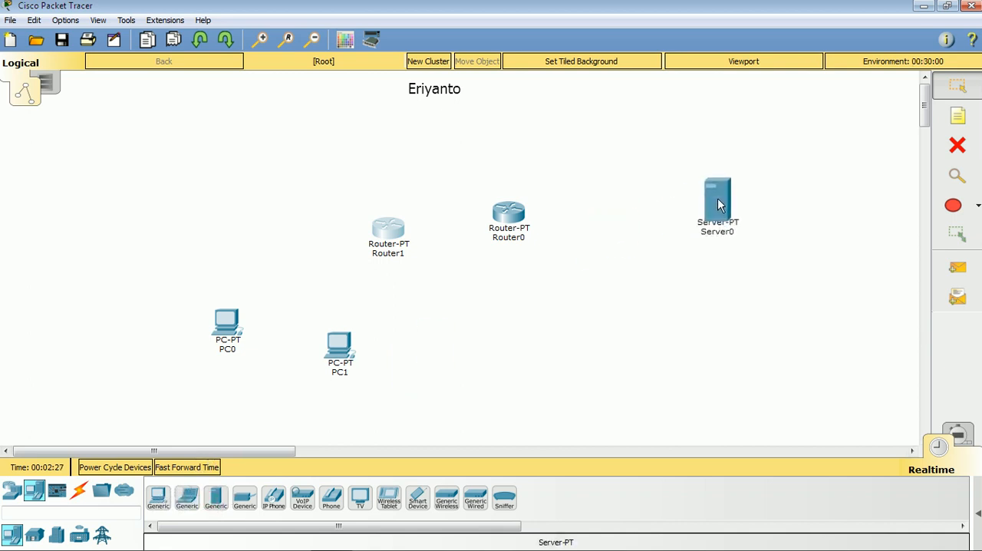
pyautogui.moveTo(526, 234); pyautogui.dragTo(546, 211)
pyautogui.moveTo(340, 346); pyautogui.dragTo(382, 352)
pyautogui.moveTo(213, 324); pyautogui.dragTo(240, 340)
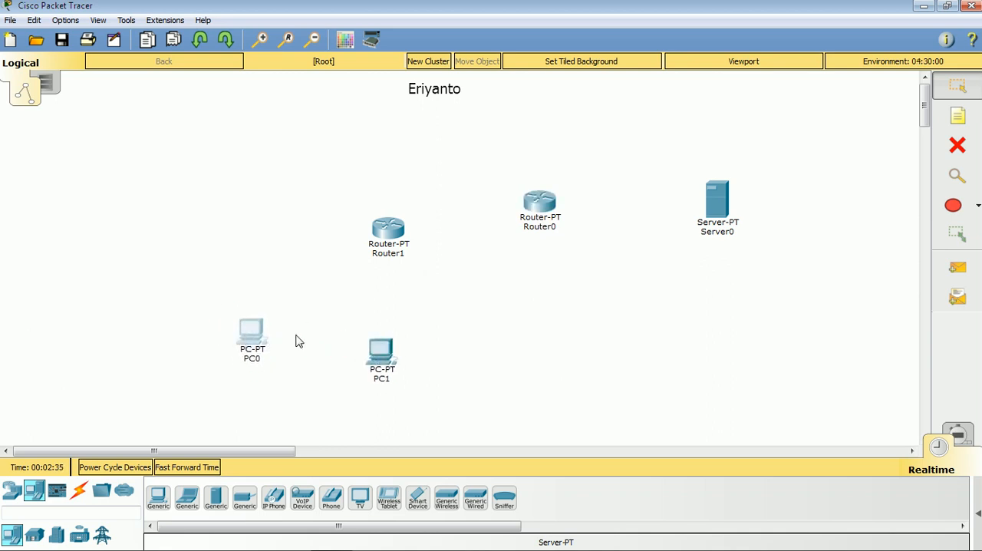
# - Connect PC0 and PC1 directly to Router1 using automatically chosen connections
pyautogui.click(79, 495)
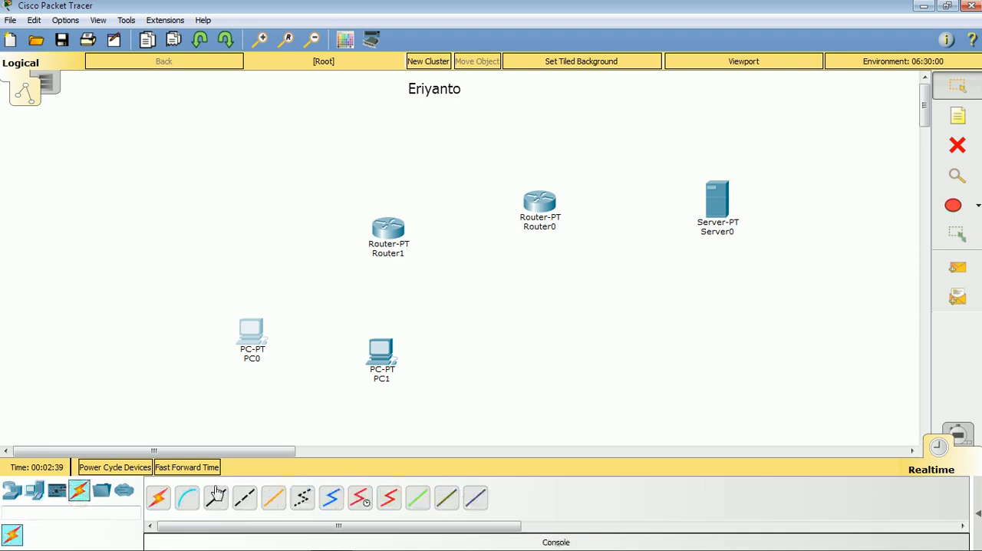
pyautogui.click(165, 498)
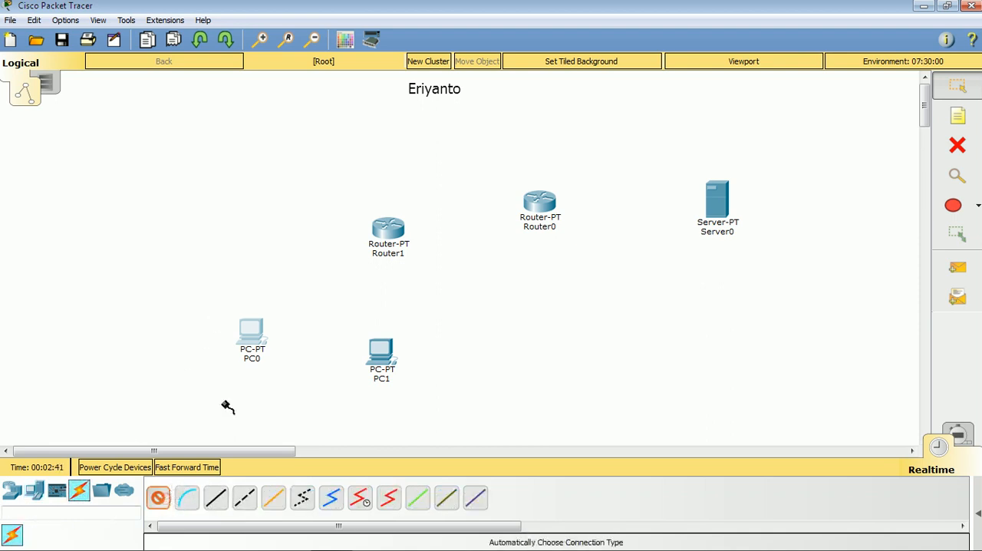
pyautogui.click(253, 330)
pyautogui.click(393, 228)
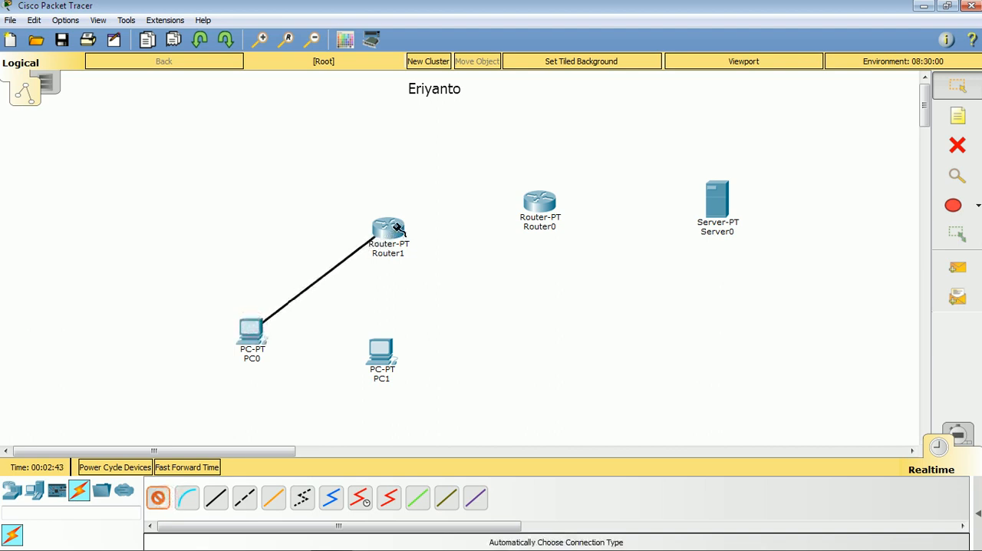
pyautogui.click(157, 499)
pyautogui.click(381, 347)
pyautogui.click(392, 229)
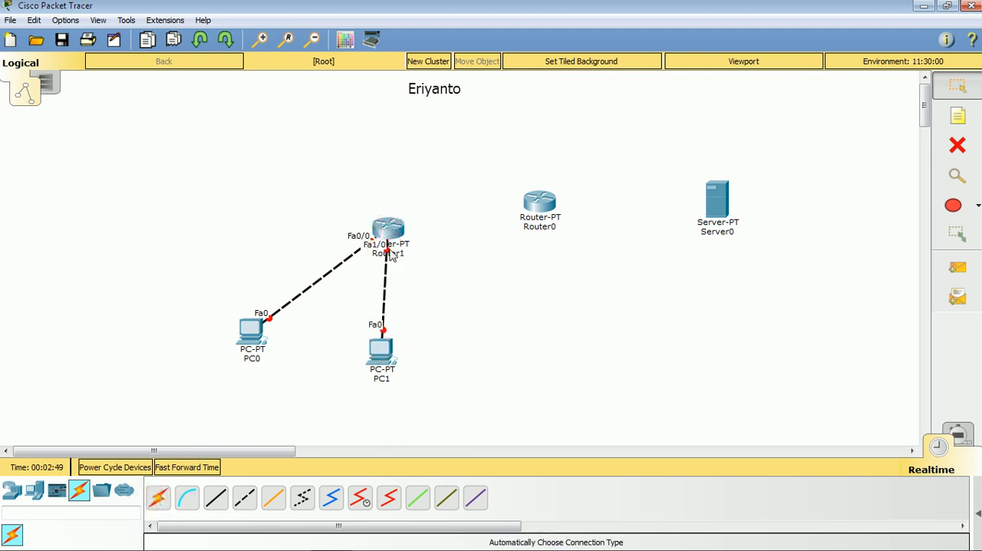
# - Delete the direct links from PC1 and PC0 to Router1 and return to selection mode
pyautogui.click(942, 150)
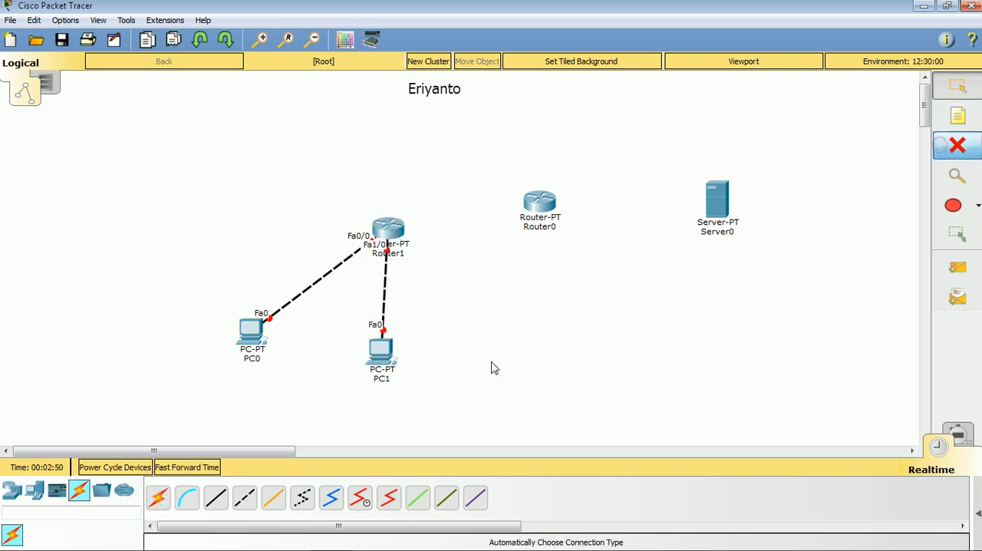
pyautogui.click(384, 298)
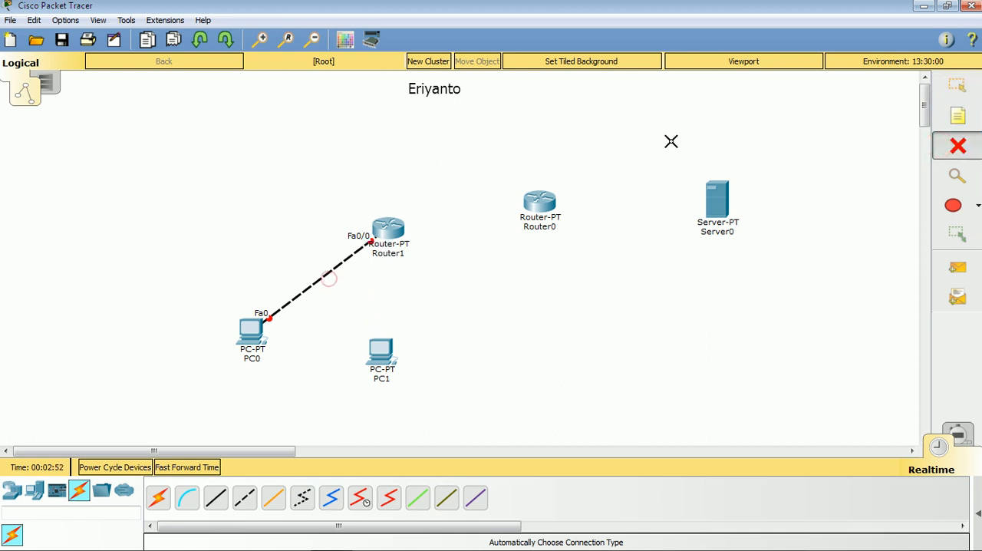
pyautogui.click(353, 256)
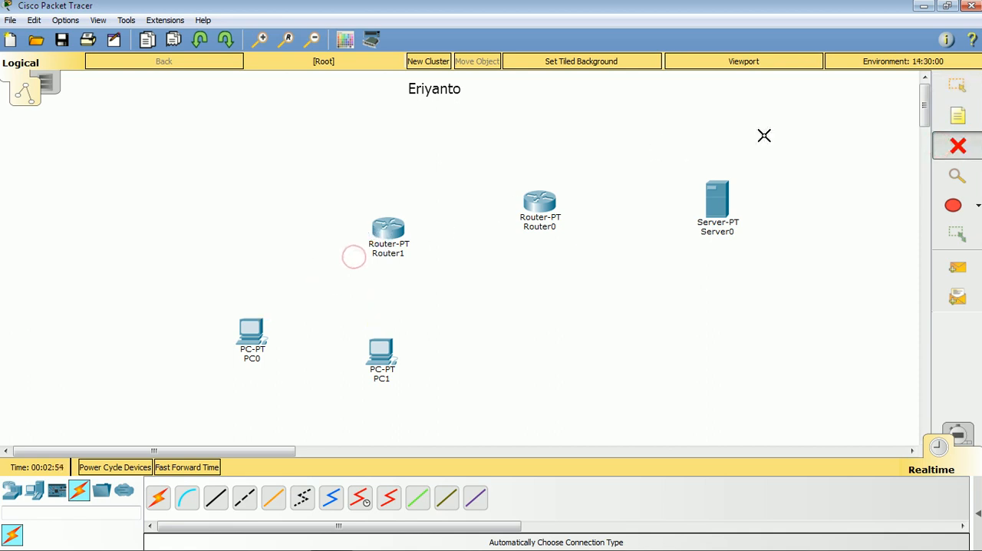
pyautogui.click(956, 86)
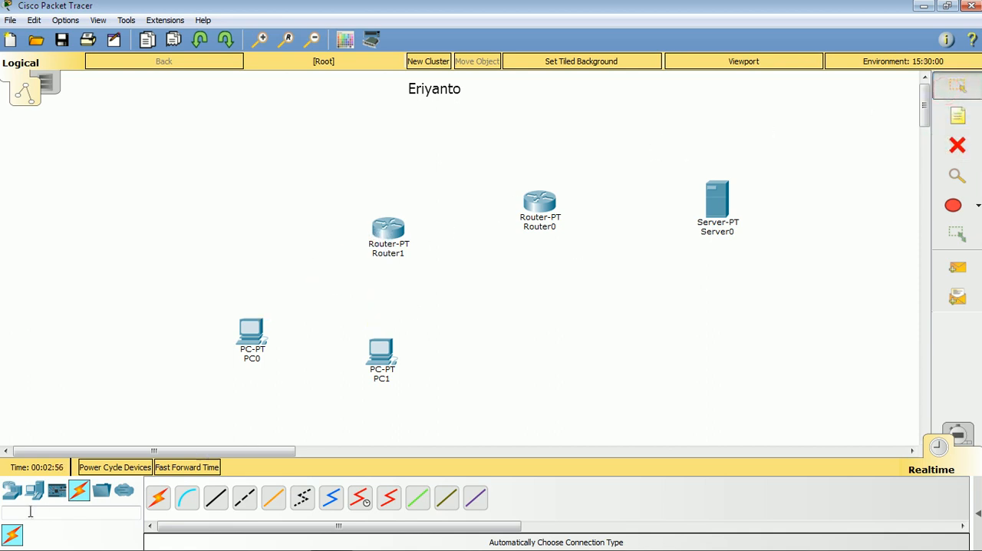
# - Add a 2960-24TT switch between Router1 and the PCs, and connect PC0 and PC1 to it using automatically chosen connections
pyautogui.click(11, 489)
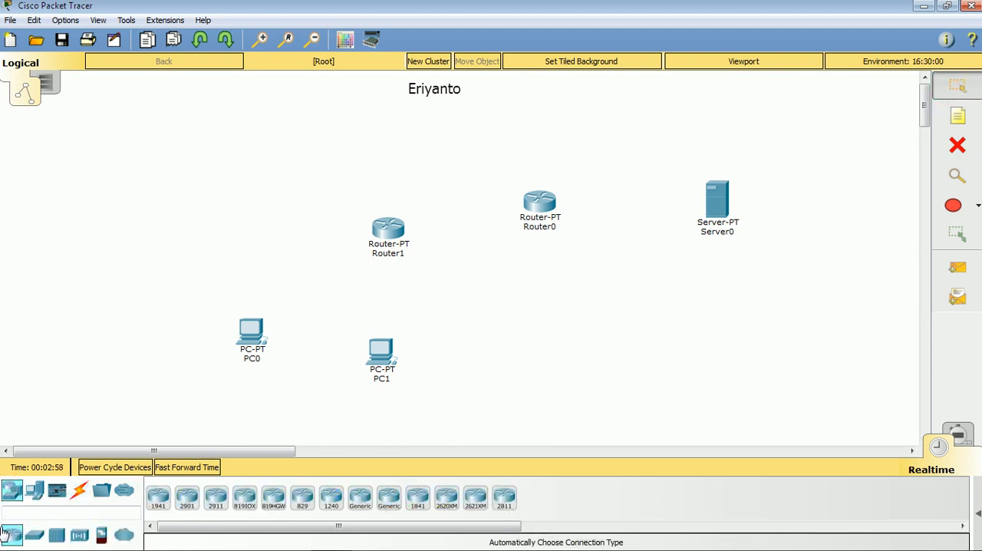
pyautogui.moveTo(33, 535); pyautogui.dragTo(344, 303)
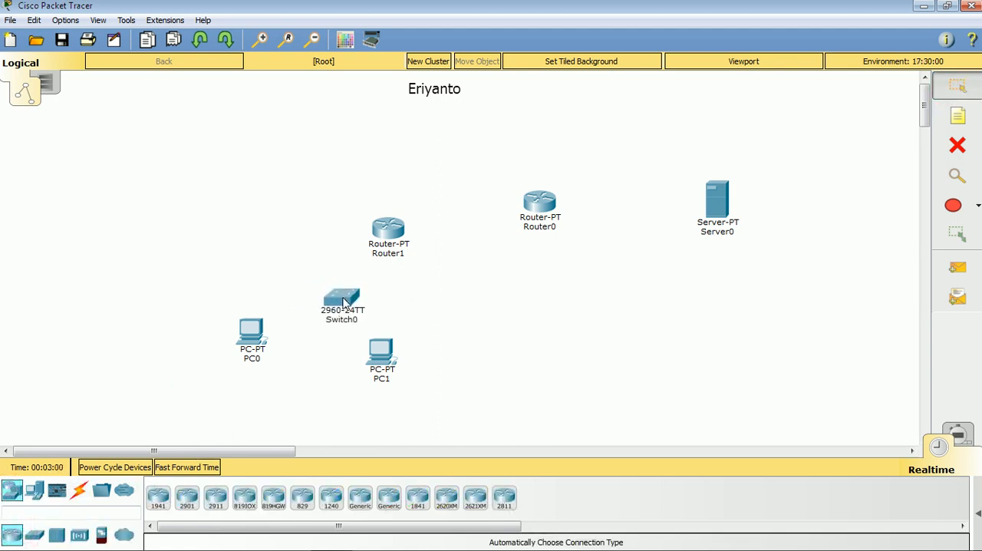
pyautogui.click(80, 494)
pyautogui.click(159, 499)
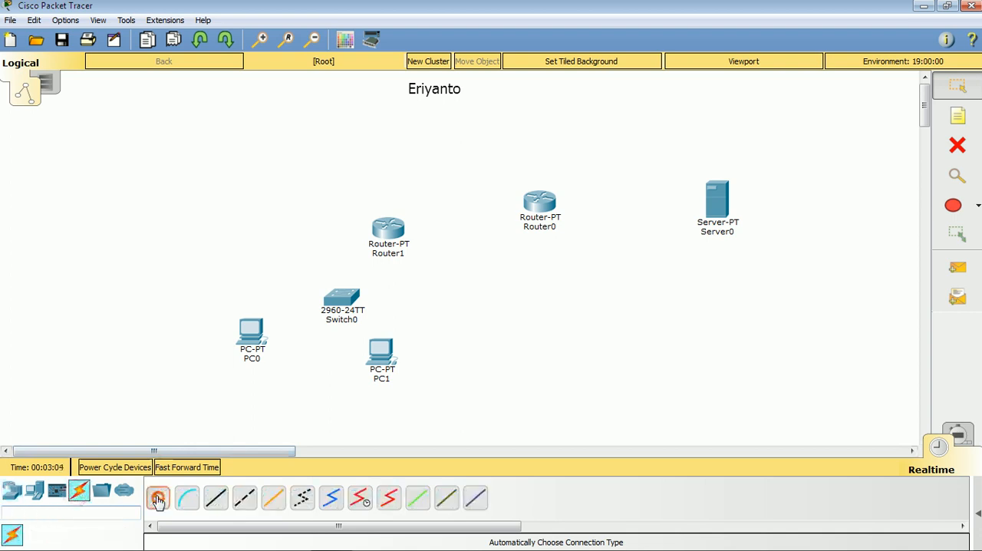
pyautogui.click(257, 326)
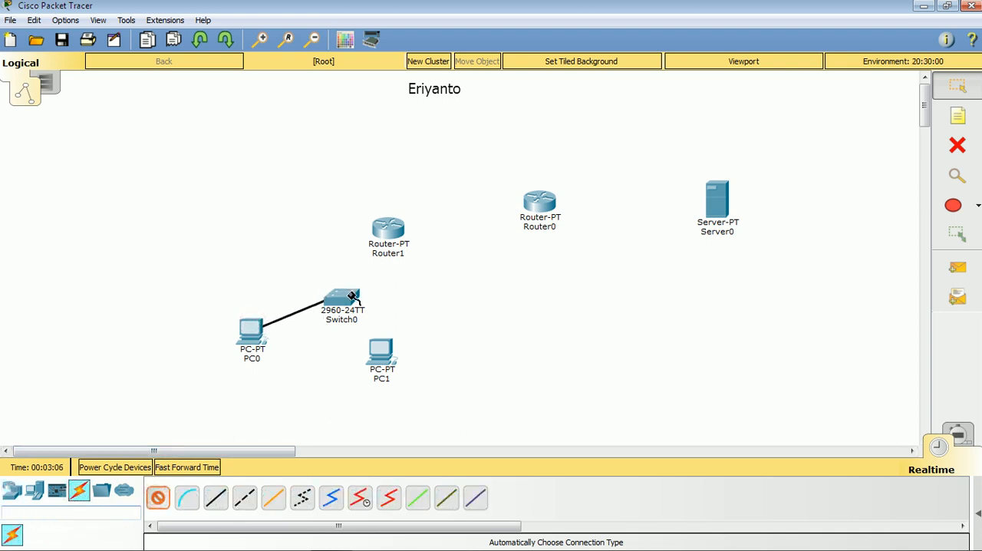
pyautogui.click(341, 299)
pyautogui.click(384, 347)
pyautogui.click(345, 300)
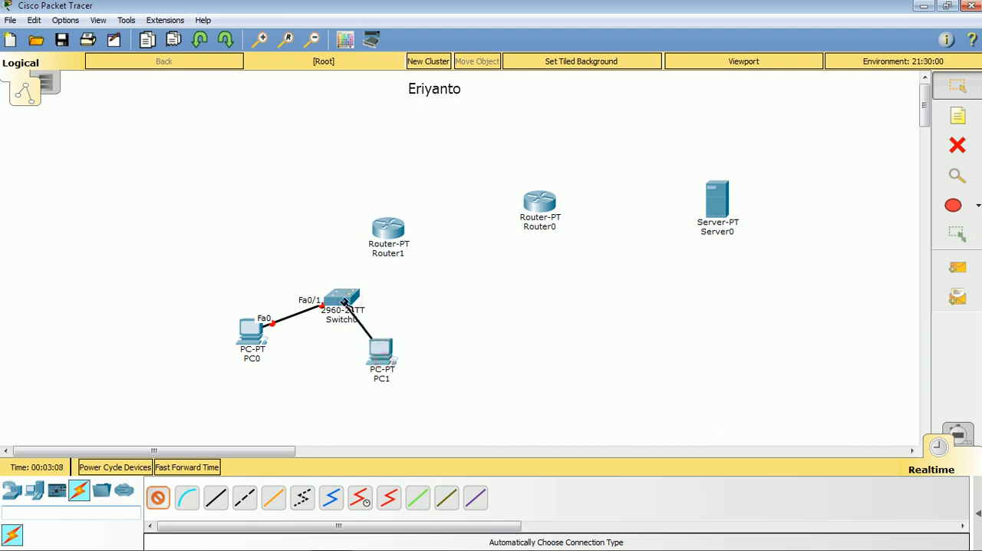
# - Connect the switch to Router1 and Server0 to Router0 using automatically chosen connections
pyautogui.click(346, 299)
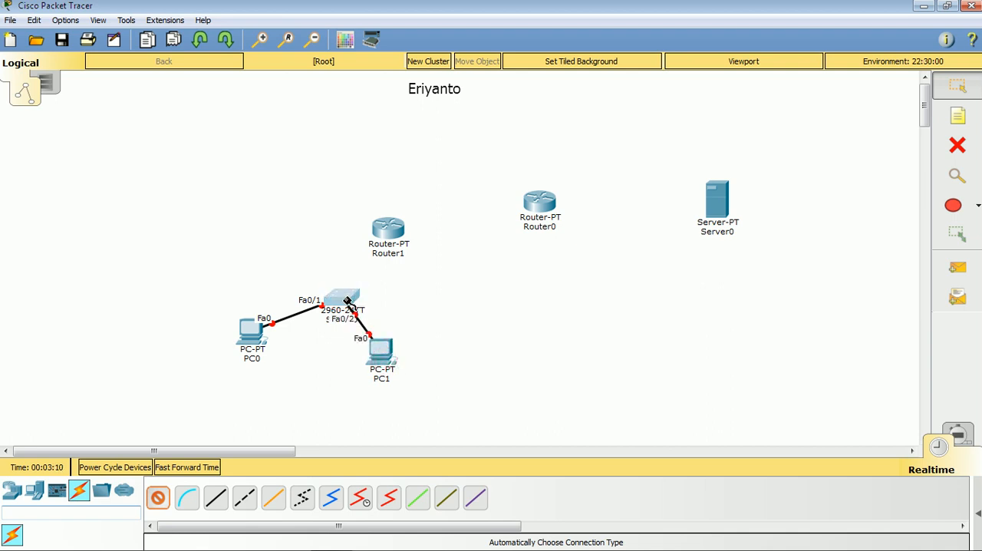
pyautogui.click(396, 230)
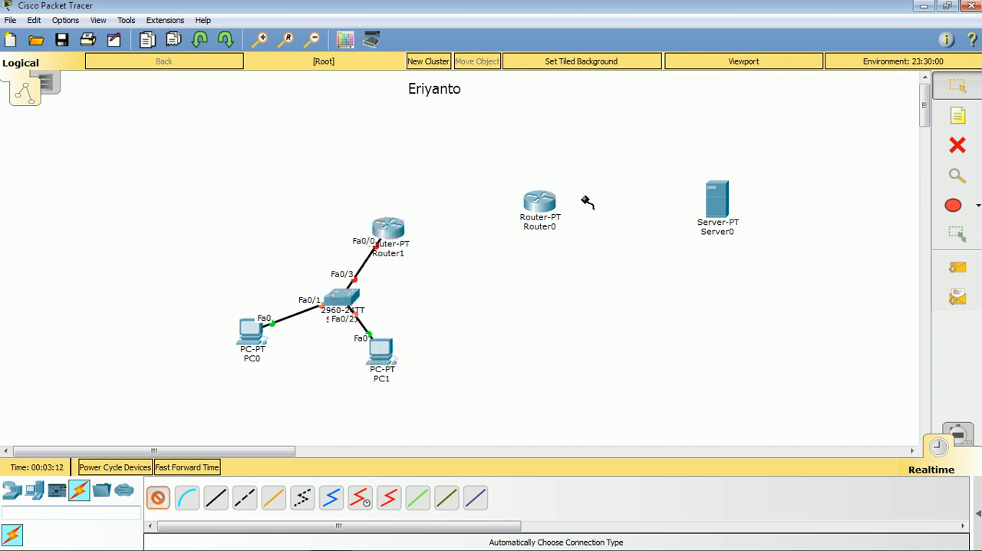
pyautogui.click(713, 207)
pyautogui.click(537, 202)
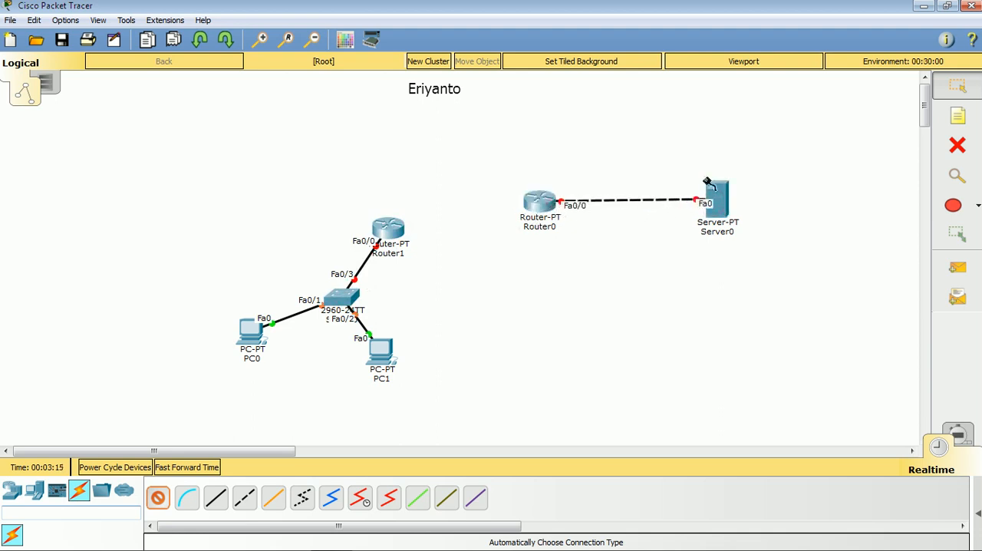
# - Link Router1 FastEthernet1/0 to Router0 FastEthernet1/0 with a copper cross-over cable
pyautogui.click(248, 503)
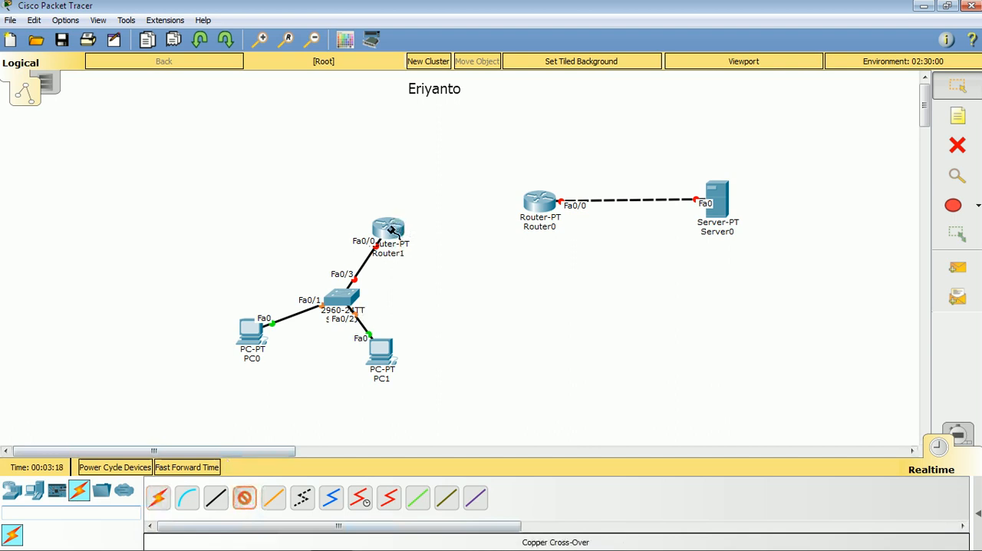
pyautogui.click(389, 227)
pyautogui.click(433, 269)
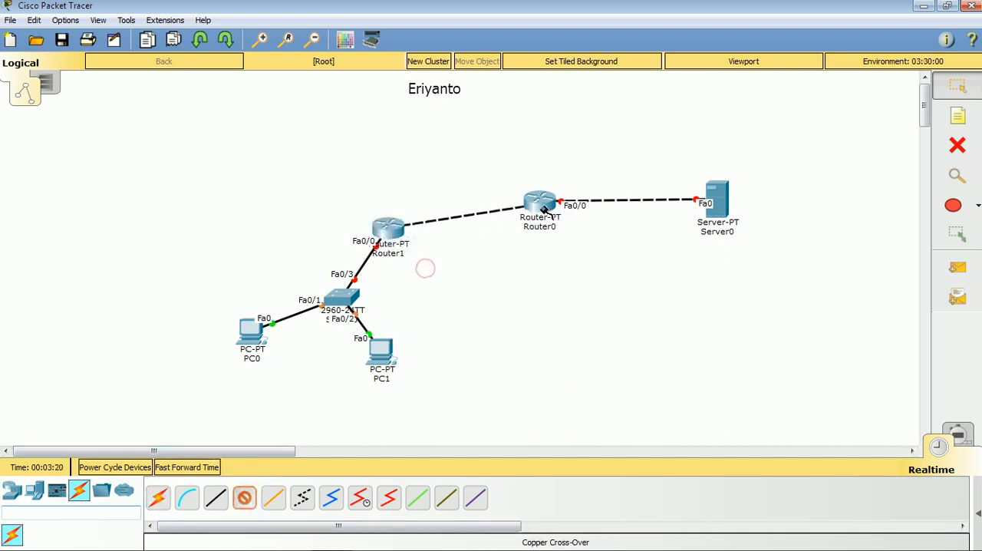
pyautogui.click(540, 203)
pyautogui.click(559, 247)
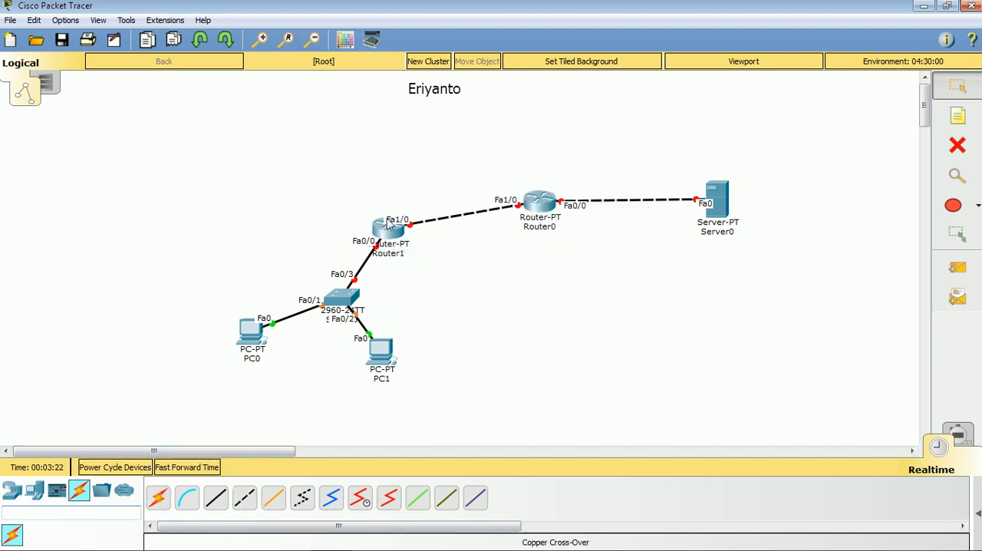
# - Tidy the layout by aligning Router1, Router0 and Server0 in a row and moving PC0 closer beneath the switch
pyautogui.moveTo(385, 230); pyautogui.dragTo(379, 201)
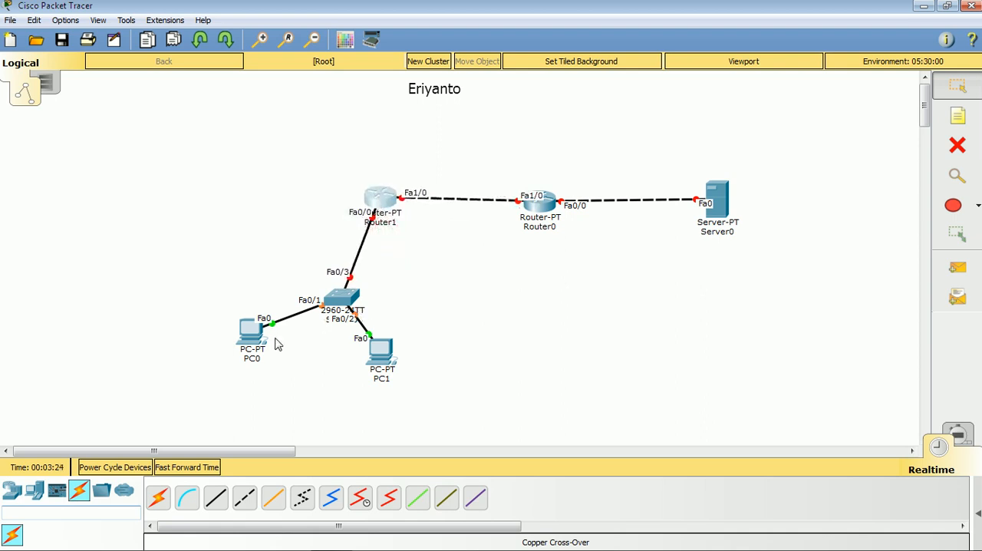
pyautogui.moveTo(257, 344); pyautogui.dragTo(291, 363)
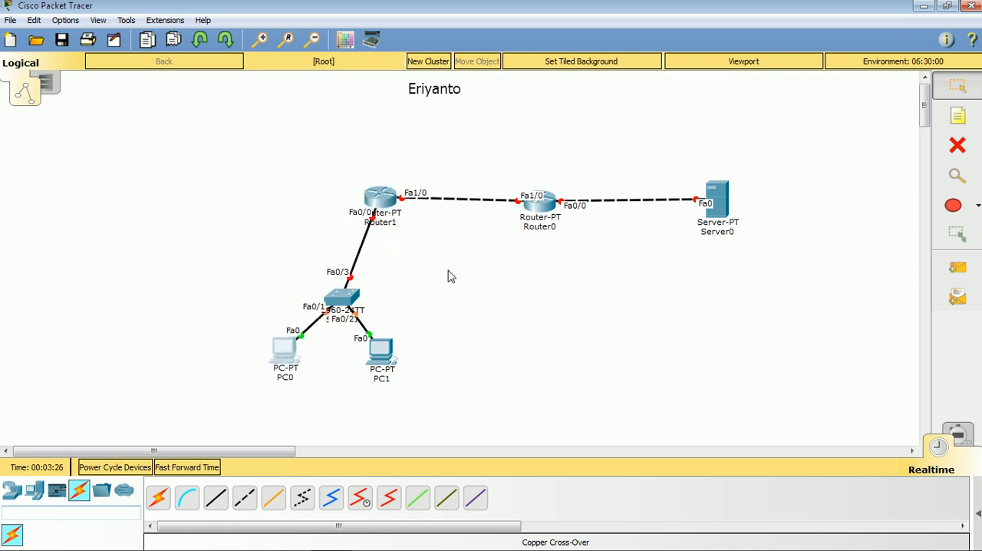
pyautogui.moveTo(525, 201); pyautogui.dragTo(502, 196)
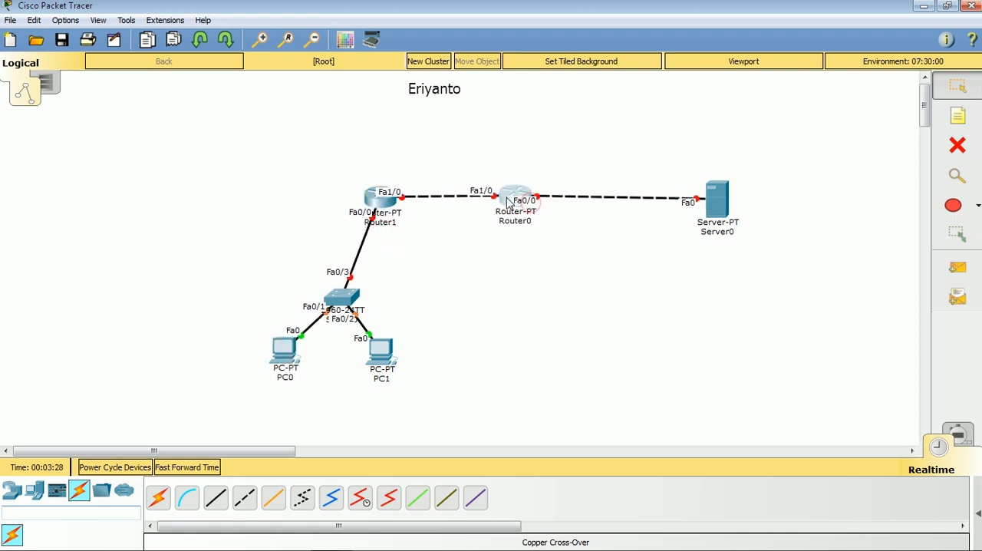
pyautogui.moveTo(714, 206); pyautogui.dragTo(651, 211)
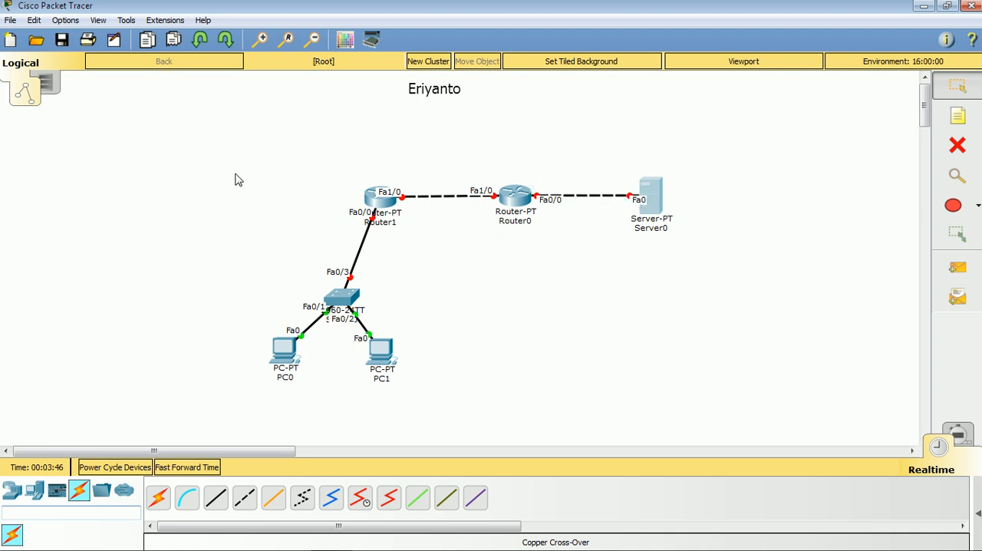
# - Select the whole topology and move it to the right side of the workspace
pyautogui.moveTo(221, 157); pyautogui.dragTo(690, 418)
pyautogui.moveTo(652, 201); pyautogui.dragTo(894, 190)
pyautogui.click(773, 321)
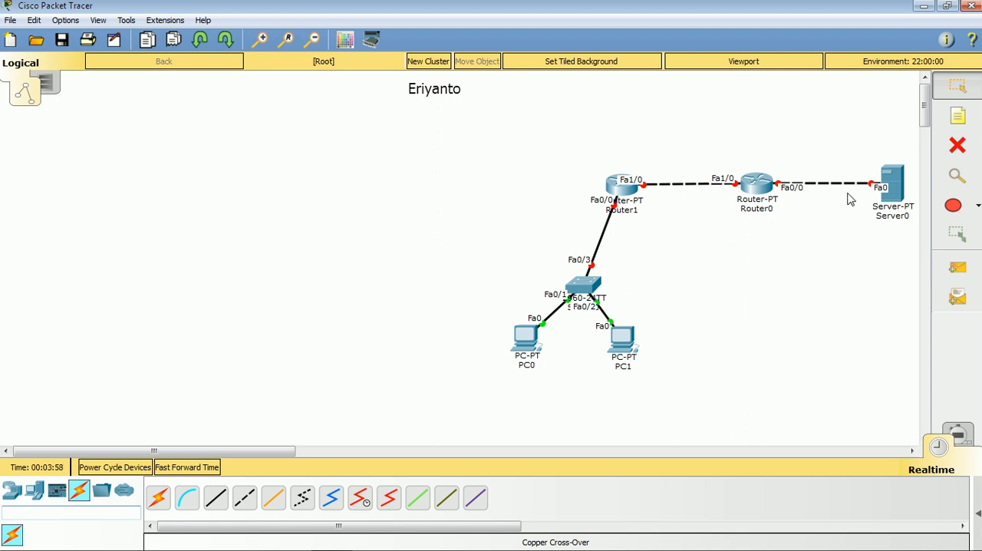
# - Add network notes reading 10.10.10.0/24 above the Router0–Server0 link and 192.168.11.0/24 beside the Router1–switch link
pyautogui.click(957, 113)
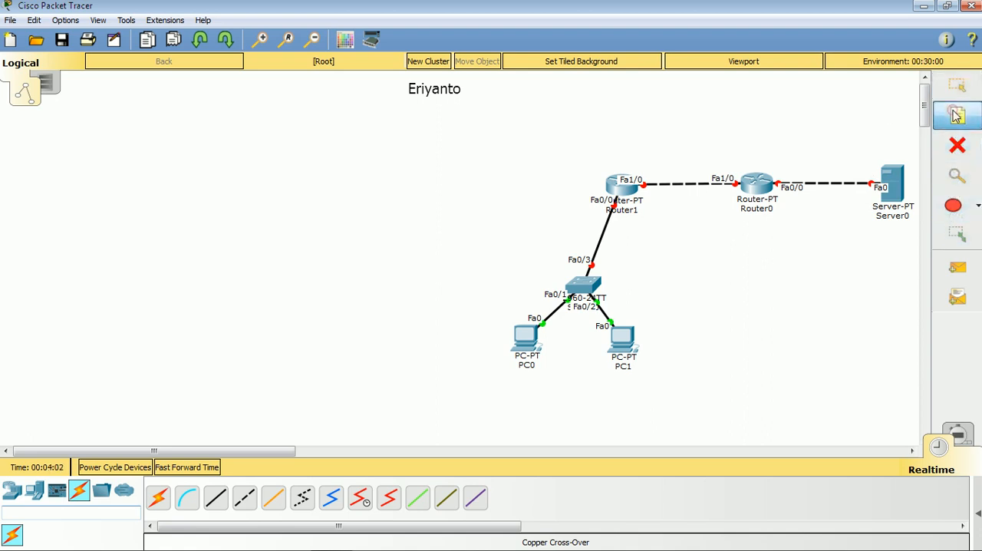
pyautogui.click(785, 152)
pyautogui.write('10.10.10.0/24')
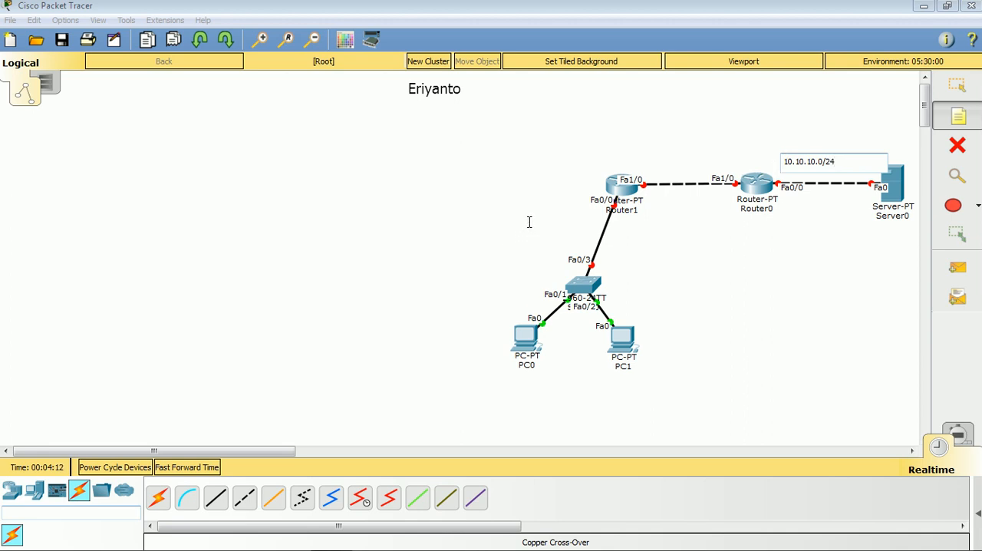
pyautogui.click(529, 222)
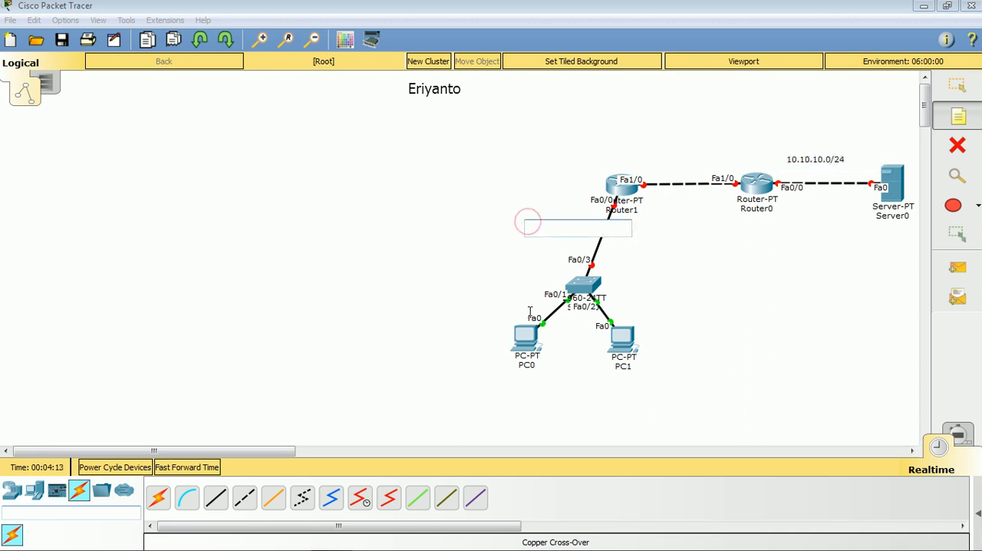
pyautogui.write('192.168.11.0/24')
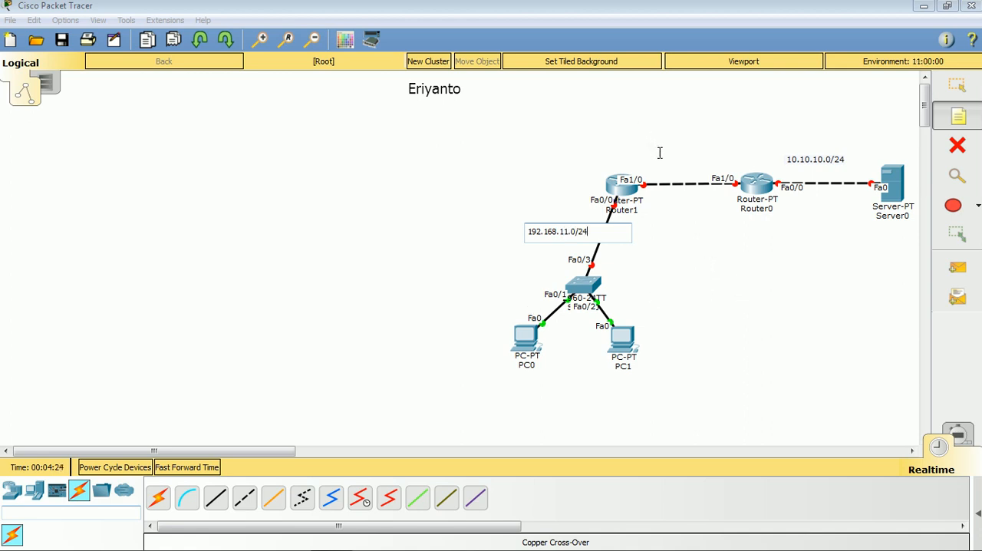
# - Add a network note reading 12.12.12.0/30 above the Router1–Router0 link
pyautogui.click(659, 153)
pyautogui.write('12.1')
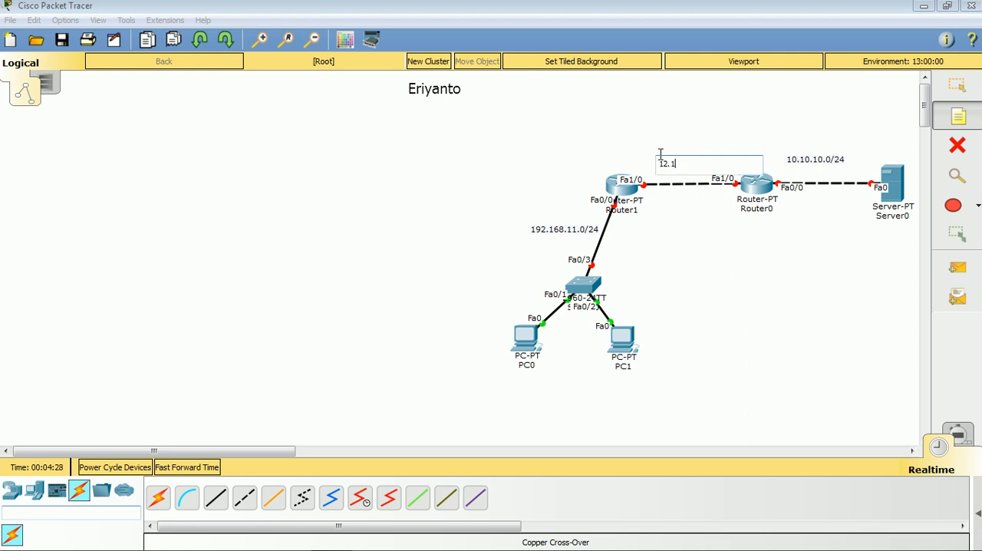
pyautogui.write('2.12.0/30')
pyautogui.click(957, 84)
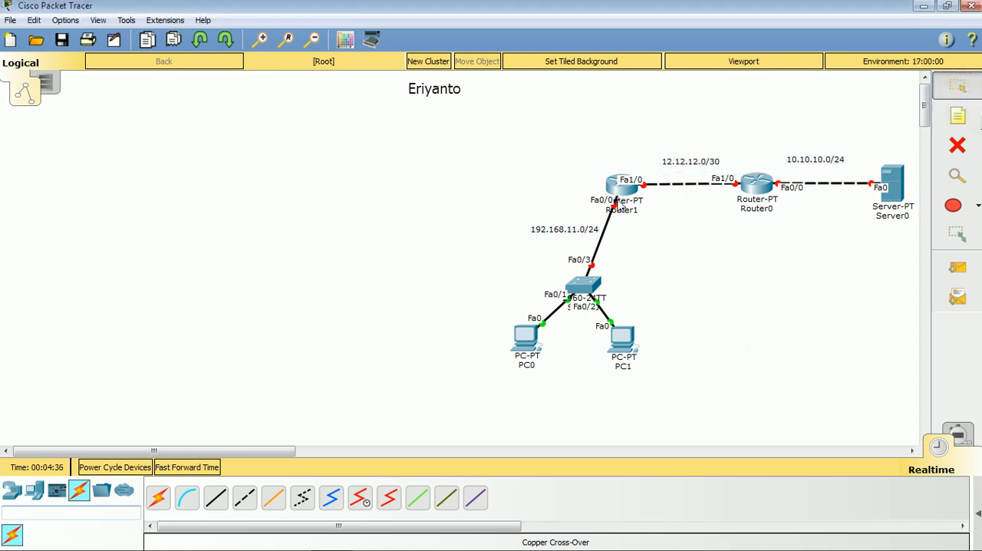
# - Open Router1's command line beside the topology and answer no to the initial configuration dialog
pyautogui.click(625, 196)
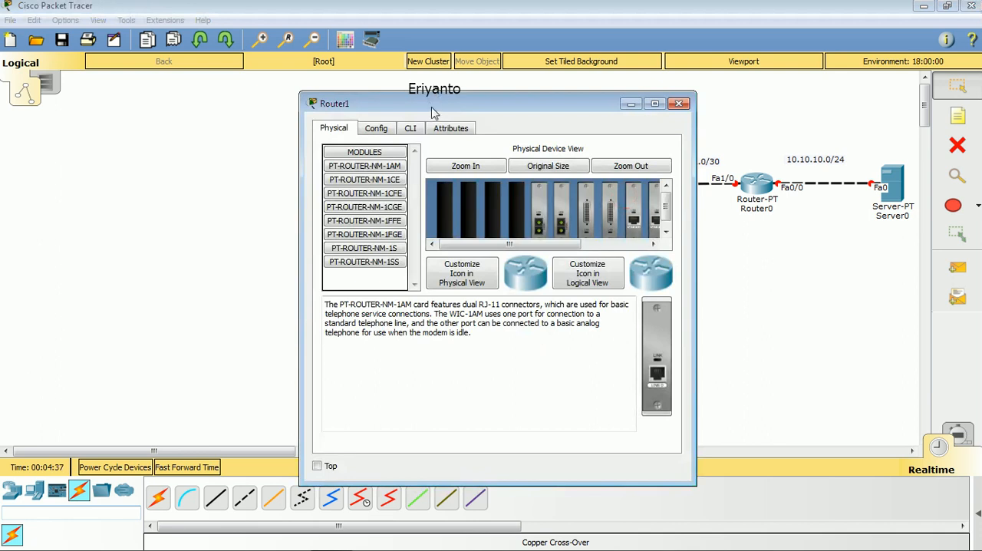
pyautogui.moveTo(432, 114); pyautogui.dragTo(148, 102)
pyautogui.moveTo(412, 227); pyautogui.dragTo(508, 227)
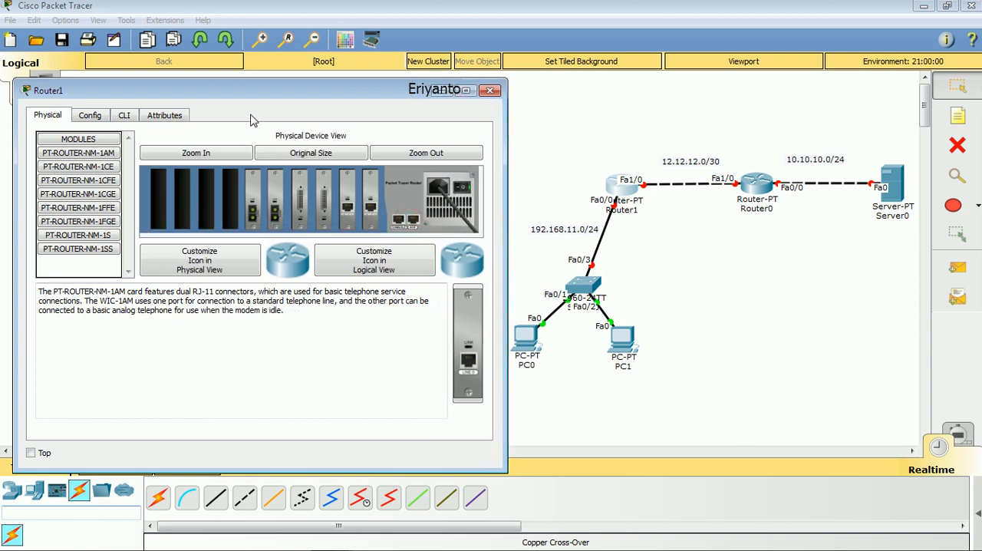
pyautogui.click(125, 115)
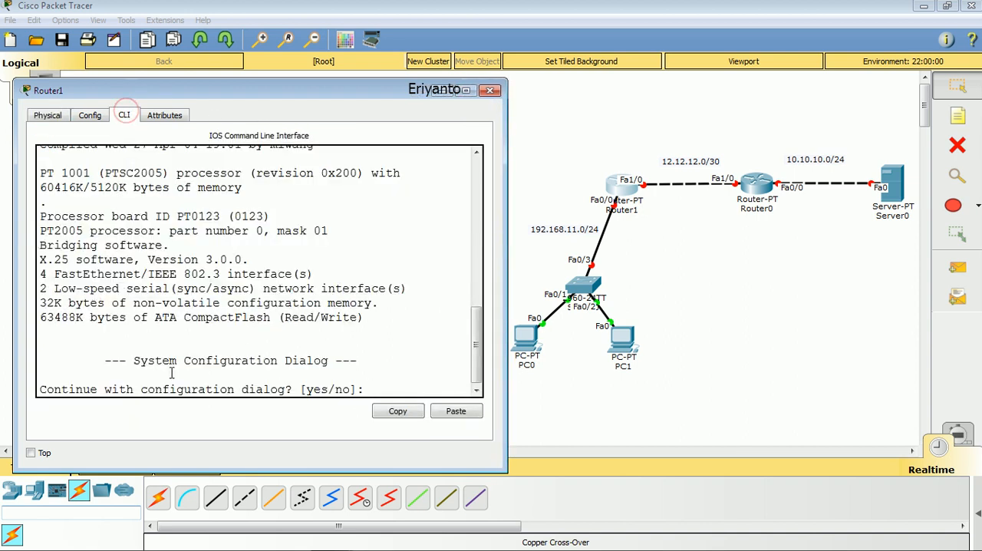
pyautogui.write('no')
pyautogui.press('Return')
pyautogui.press('Return')
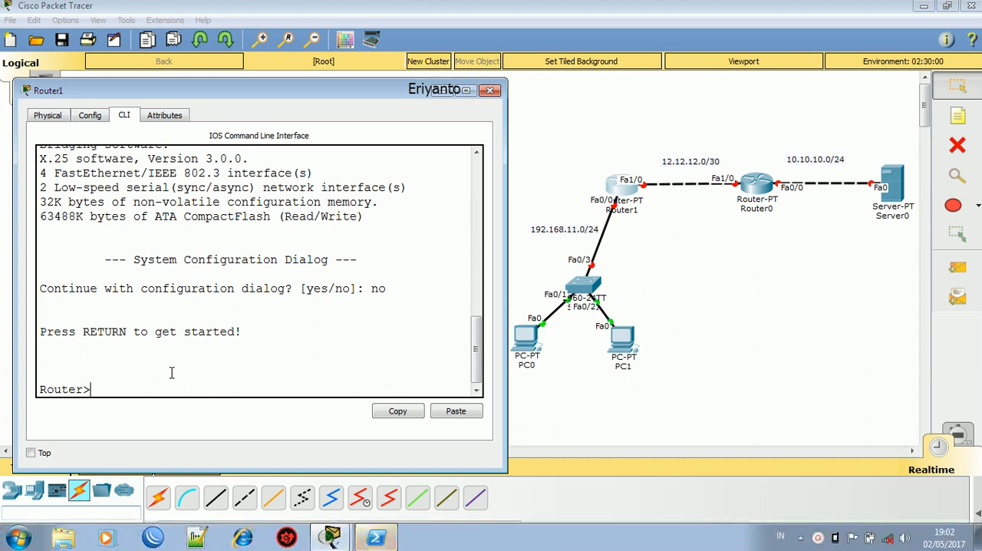
# - Enter privileged mode and global configuration mode on Router1 with en and conf t
pyautogui.write('en')
pyautogui.press('Return')
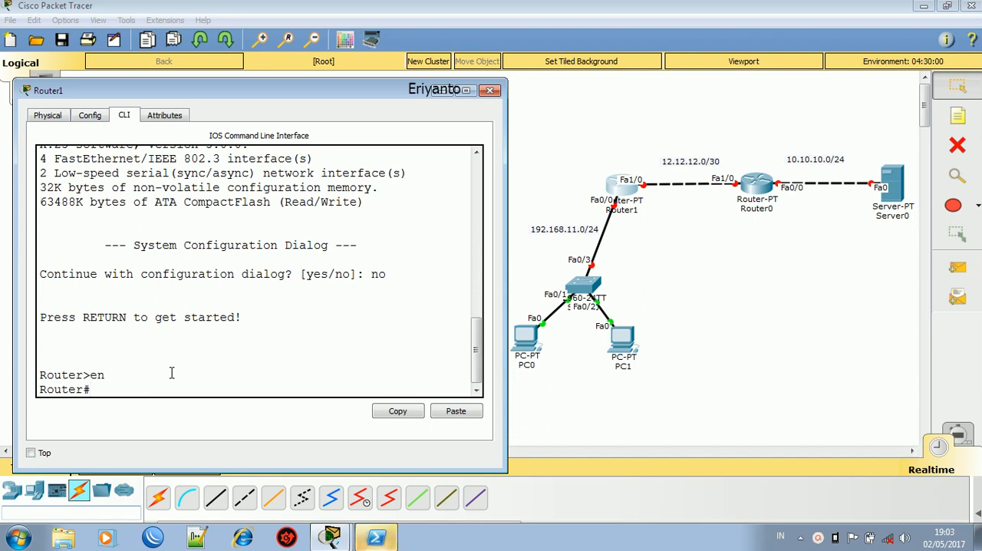
pyautogui.write('n d')
pyautogui.write('t')
pyautogui.press('Return')
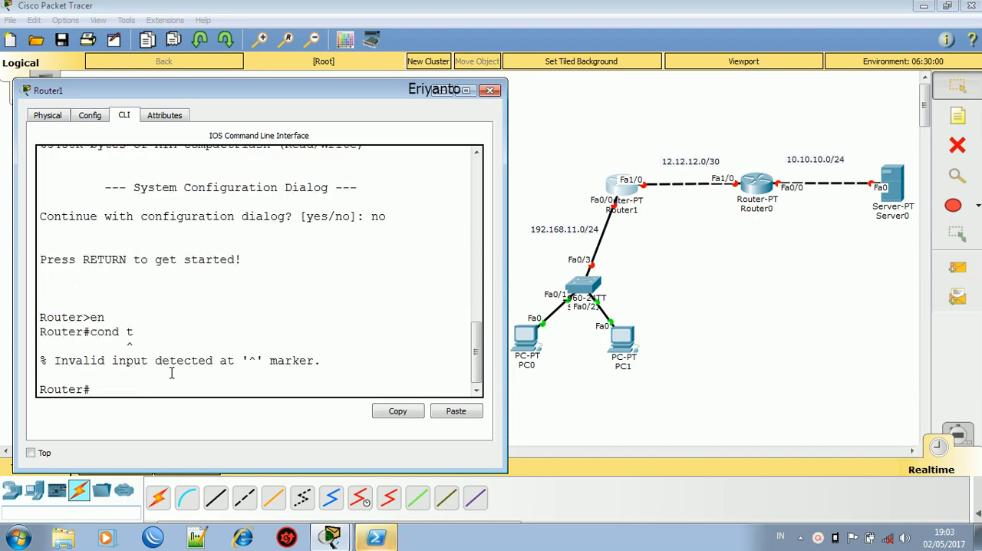
pyautogui.write('cond')
pyautogui.write(' t')
pyautogui.press('Return')
# - Assign 192.168.11.1 with mask 255.255.255.0 to Router1's f0/0 interface and enable it with no sh
pyautogui.write('if')
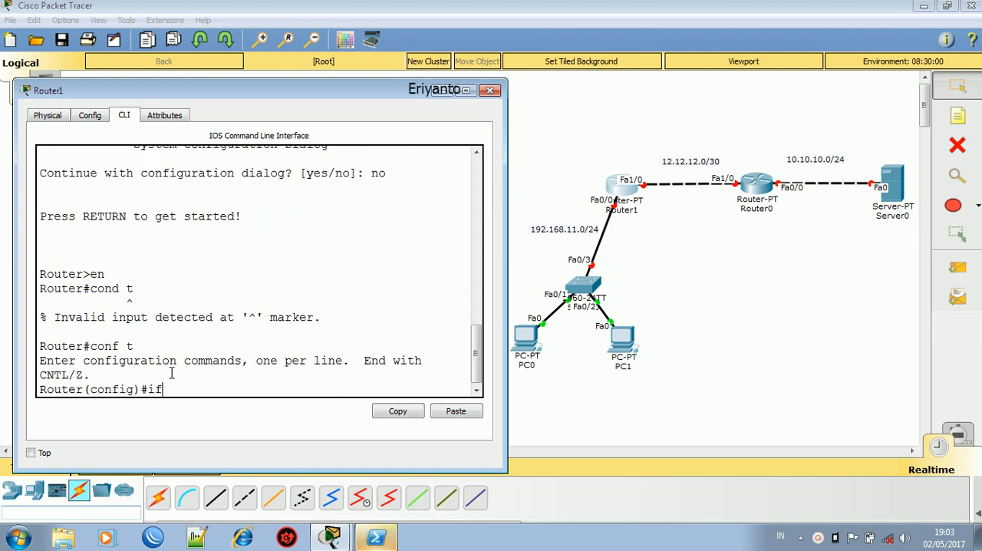
pyautogui.write('nt ')
pyautogui.write('f0./0')
pyautogui.press('BackSpace')
pyautogui.press('BackSpace')
pyautogui.write('/0')
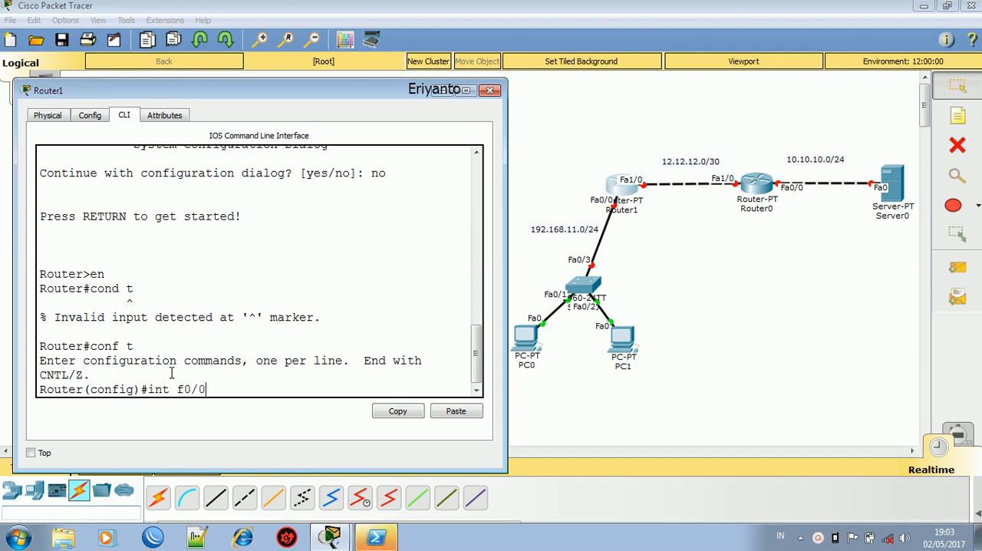
pyautogui.press('Return')
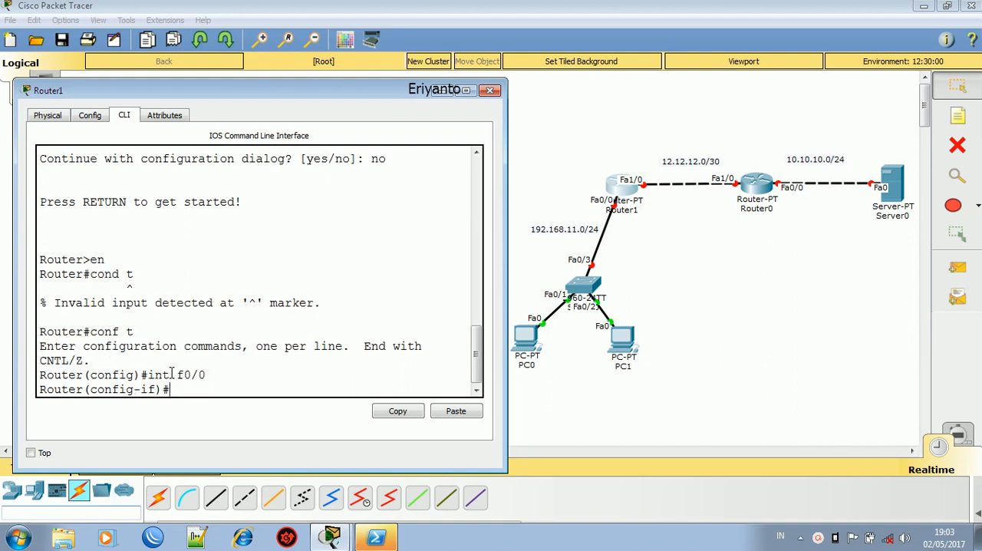
pyautogui.write('ip add 192.168.11.0')
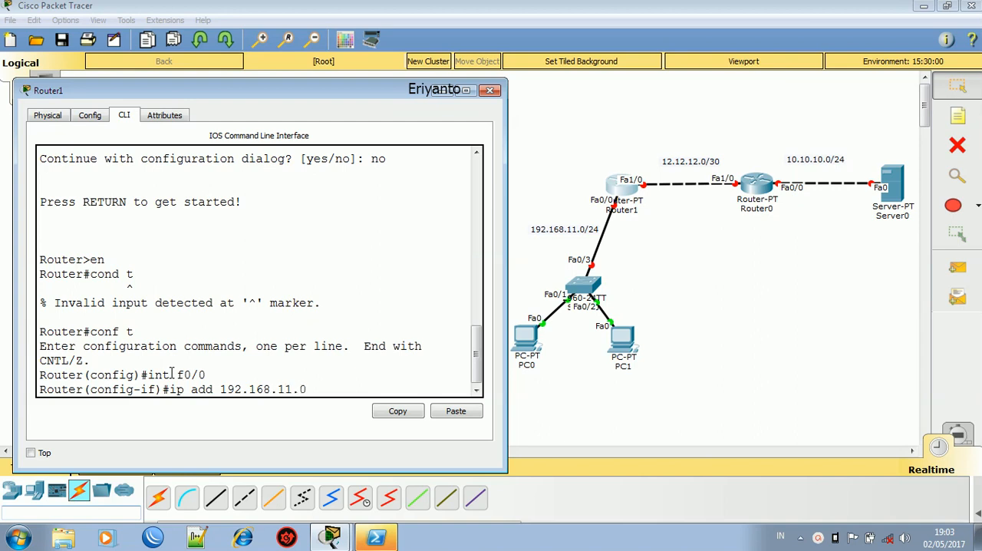
pyautogui.press('BackSpace')
pyautogui.write('255.255.255.0')
pyautogui.press('Return')
pyautogui.write('no sh')
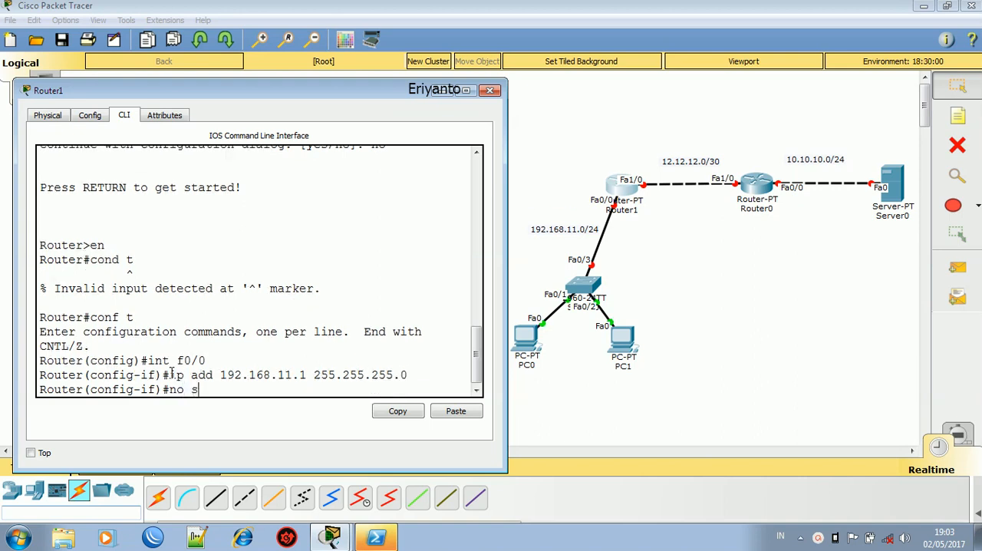
pyautogui.press('Return')
pyautogui.press('Return')
pyautogui.press('Return')
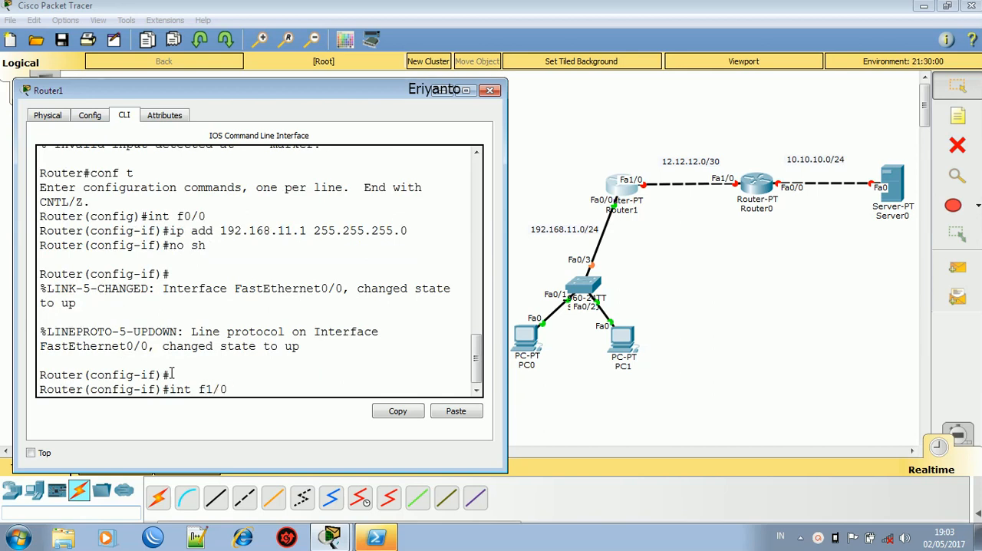
# - Assign 12.12.12.1 with mask 255.255.255.0 to Router1's f1/0 interface, enable it, and return to global configuration mode
pyautogui.write('int f1/0')
pyautogui.press('Return')
pyautogui.write('ip add')
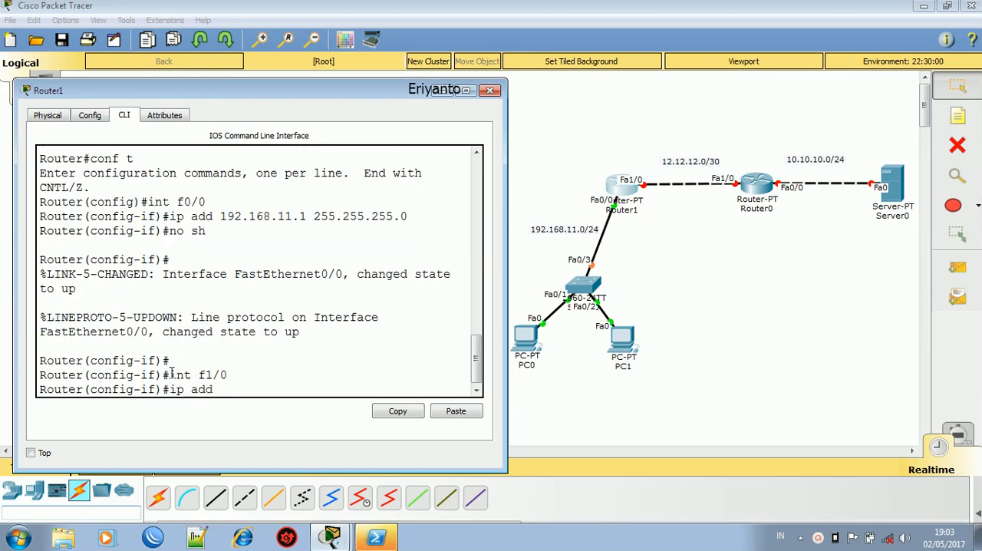
pyautogui.write(' 12.12.12.0 255.255.255.')
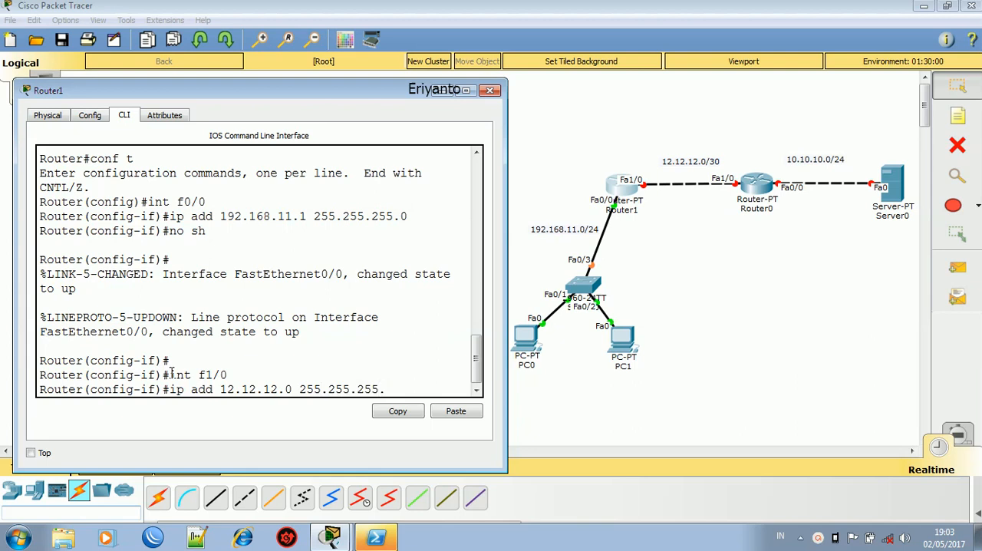
pyautogui.press('BackSpace')
pyautogui.press('BackSpace')
pyautogui.press('BackSpace')
pyautogui.press('BackSpace')
pyautogui.press('BackSpace')
pyautogui.press('BackSpace')
pyautogui.press('BackSpace')
pyautogui.press('BackSpace')
pyautogui.press('BackSpace')
pyautogui.press('BackSpace')
pyautogui.press('BackSpace')
pyautogui.press('BackSpace')
pyautogui.press('BackSpace')
pyautogui.write('1 255.255.255')
pyautogui.press('Return')
pyautogui.write('no sh')
pyautogui.press('Return')
pyautogui.press('Return')
pyautogui.write('ex')
pyautogui.press('Return')
pyautogui.press('Return')
pyautogui.press('Return')
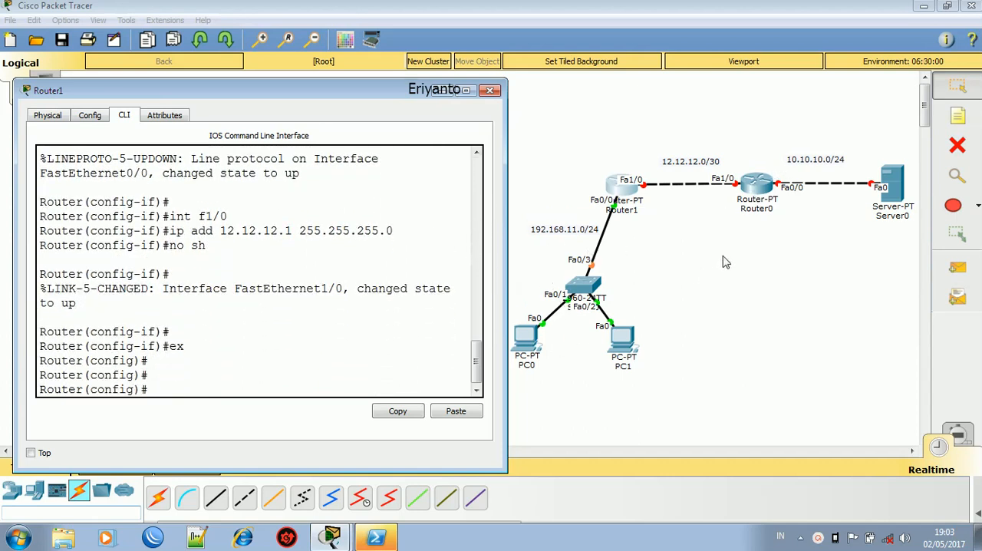
# - Open Router0's command line beside the topology and answer no to the initial configuration dialog
pyautogui.click(756, 182)
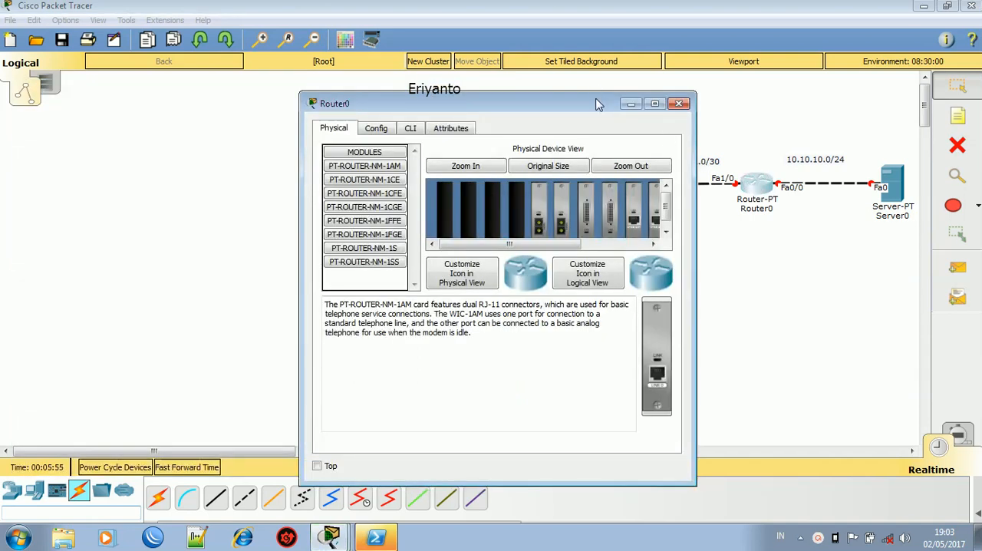
pyautogui.moveTo(614, 108); pyautogui.dragTo(331, 69)
pyautogui.moveTo(411, 123); pyautogui.dragTo(503, 140)
pyautogui.click(128, 90)
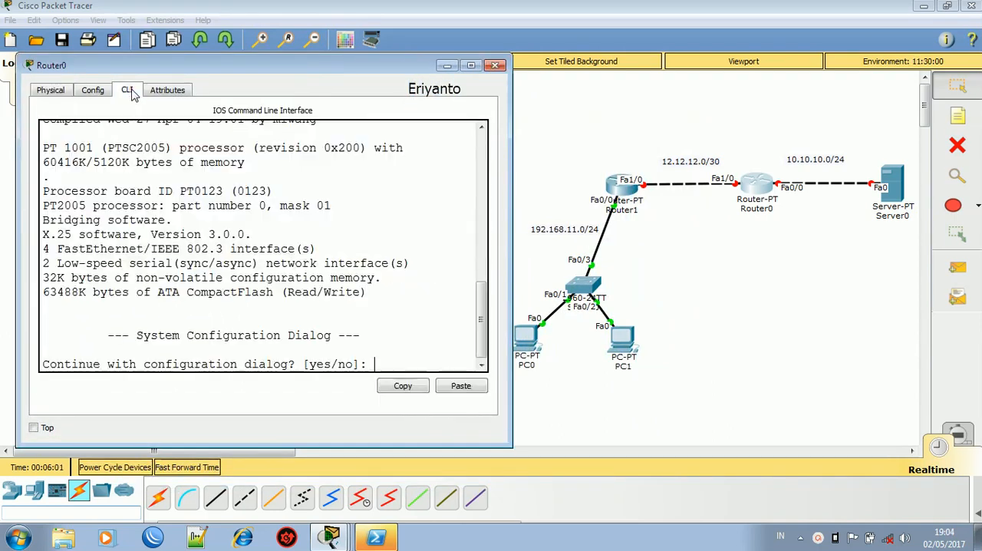
pyautogui.write('no')
pyautogui.press('Return')
pyautogui.press('Return')
# - Enter privileged mode and global configuration mode on Router0 with en and conf t
pyautogui.press('Return')
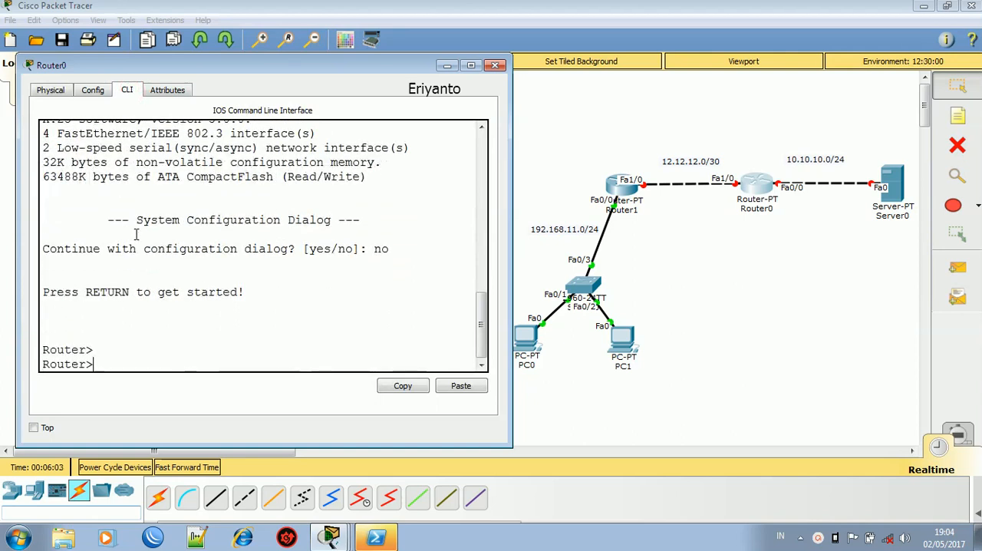
pyautogui.write('en')
pyautogui.press('Return')
pyautogui.write('conf')
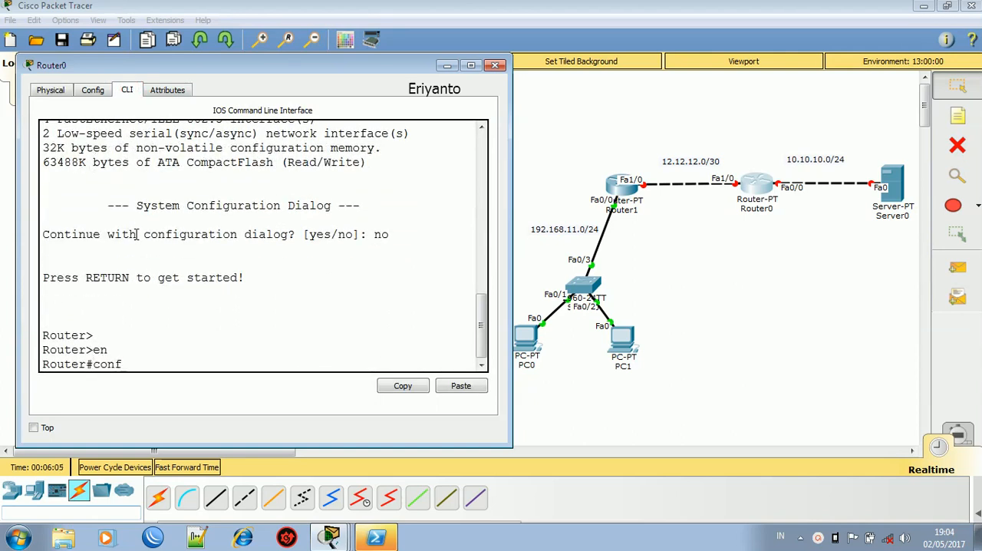
pyautogui.write(' t')
pyautogui.press('Return')
pyautogui.press('Return')
# - Set Router0's hostname to RT2
pyautogui.write('hos')
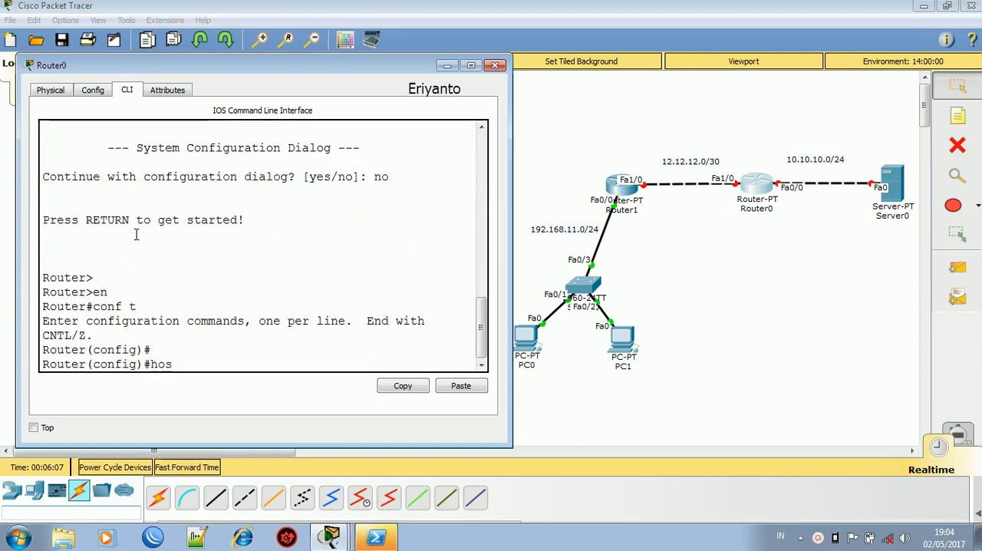
pyautogui.press('Tab')
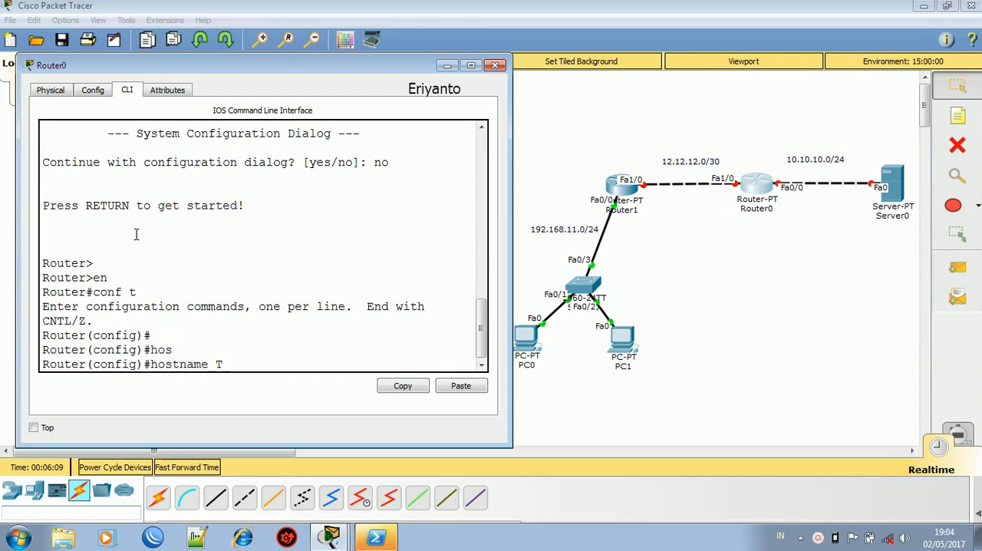
pyautogui.write('RT2')
pyautogui.press('Return')
pyautogui.press('Return')
pyautogui.press('Return')
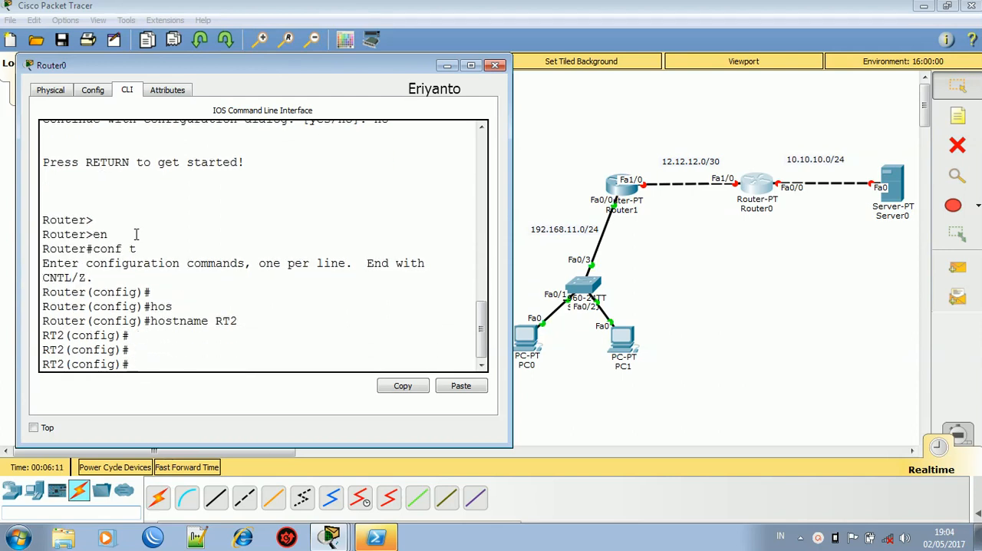
# - Assign 10.10.10.2 with mask 255.255.255.0 to Router0's f0/0 interface and enable it with no sh
pyautogui.write('int f0/0')
pyautogui.press('Return')
pyautogui.write('ip add 10.01')
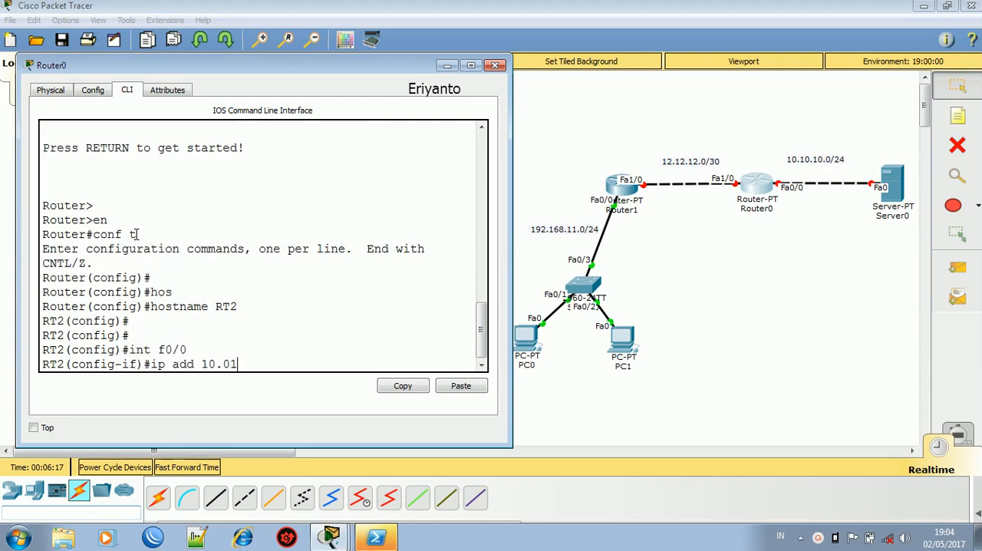
pyautogui.write('.01.')
pyautogui.press('BackSpace')
pyautogui.press('BackSpace')
pyautogui.press('BackSpace')
pyautogui.press('BackSpace')
pyautogui.press('BackSpace')
pyautogui.press('BackSpace')
pyautogui.write('10.10.1')
pyautogui.press('BackSpace')
pyautogui.write('2 255.255.255.0')
pyautogui.press('Return')
pyautogui.write('no sh')
pyautogui.press('Return')
# - Assign 12.12.12.2 with mask 255.255.255.0 to Router0's f1/0 interface and enable it with no sh
pyautogui.press('Return')
pyautogui.write('int f1/0')
pyautogui.press('Return')
pyautogui.write('ip ad')
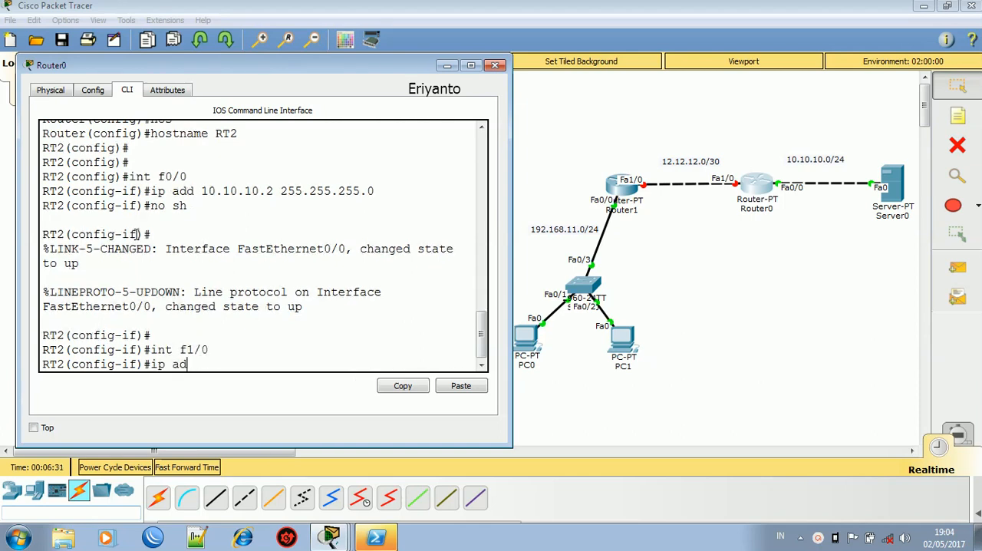
pyautogui.write('d 12.12.12.2 25')
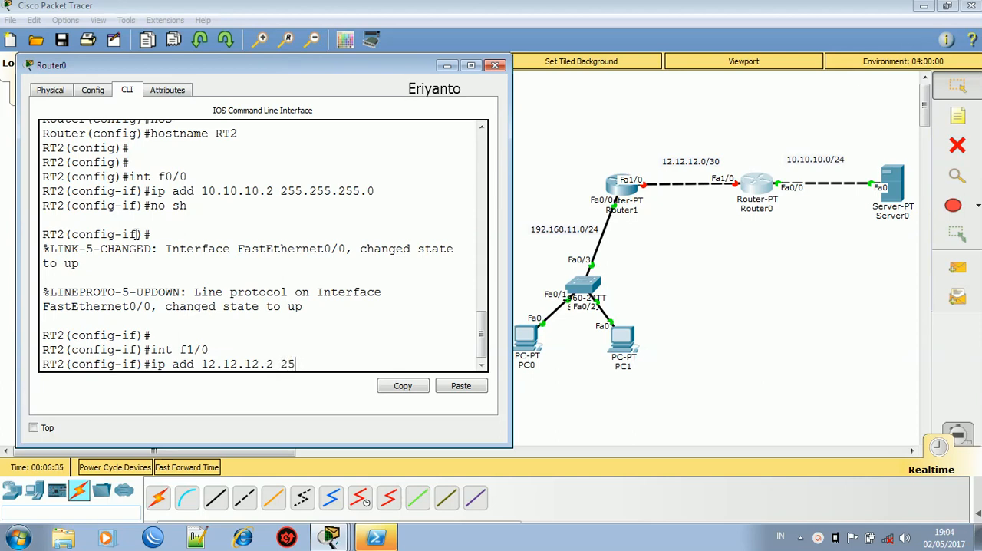
pyautogui.write('5.255.25.00')
pyautogui.press('Return')
pyautogui.write('no sh')
pyautogui.press('Return')
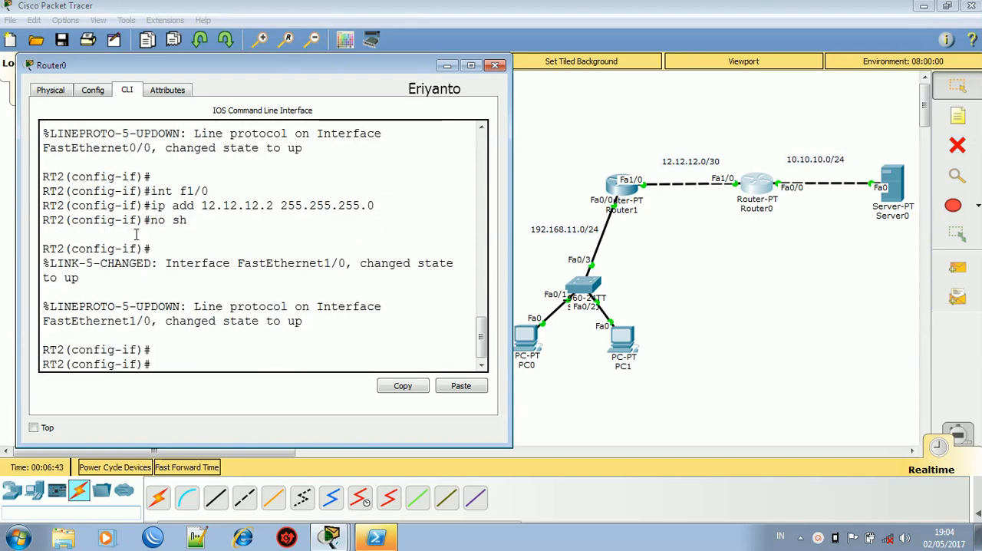
# - Ping Router1 at 12.12.12.1 from Router0's interface configuration mode using the do command
pyautogui.write('in')
pyautogui.write('do pin')
pyautogui.write('g 12.')
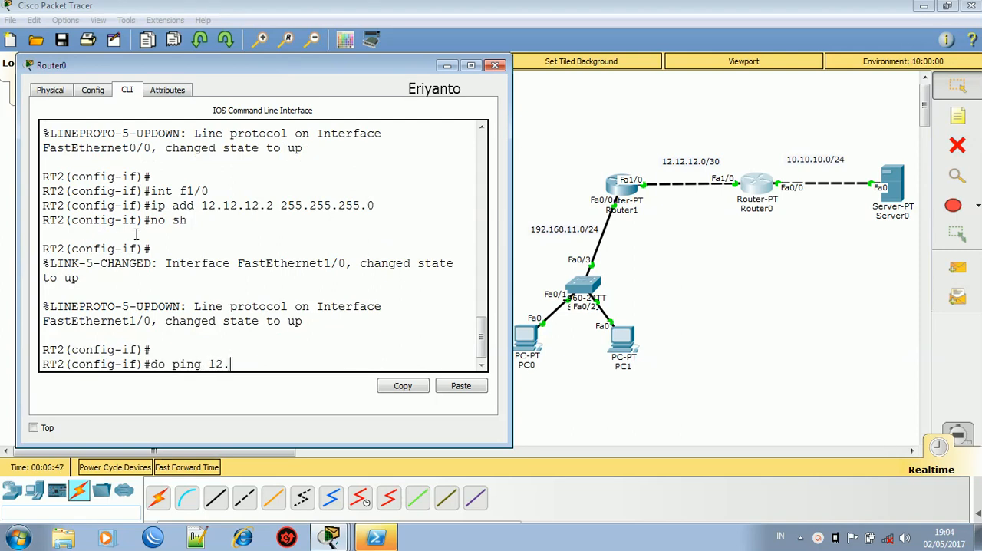
pyautogui.write('12.12.1')
pyautogui.press('Return')
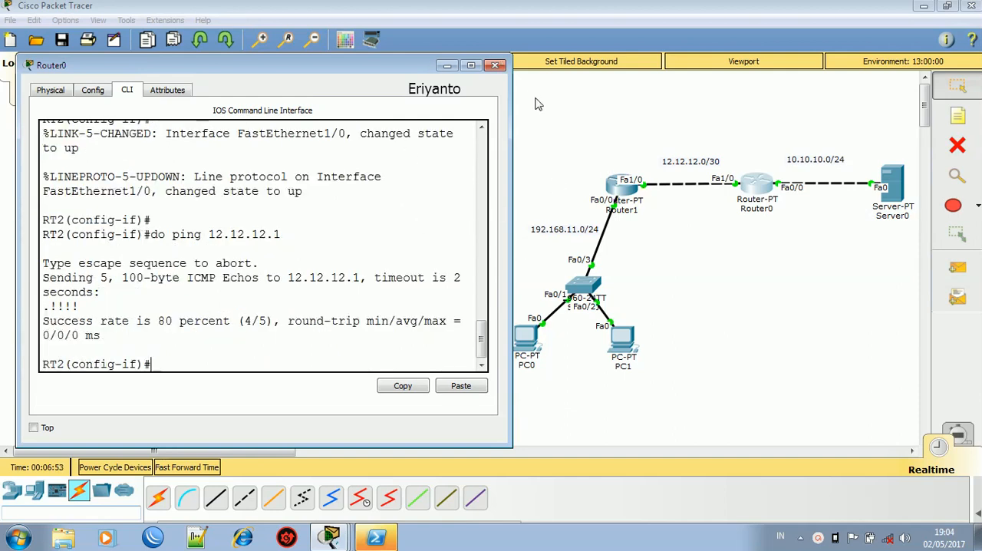
# - Set Router1's hostname to RT1 and close its device window
pyautogui.click(614, 184)
pyautogui.press('Return')
pyautogui.press('Return')
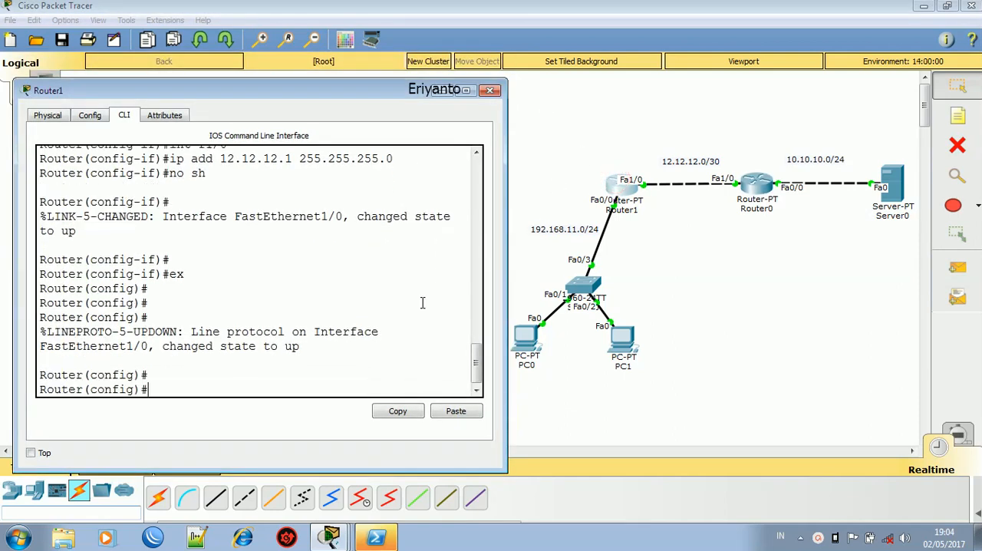
pyautogui.write('host RT1')
pyautogui.press('Return')
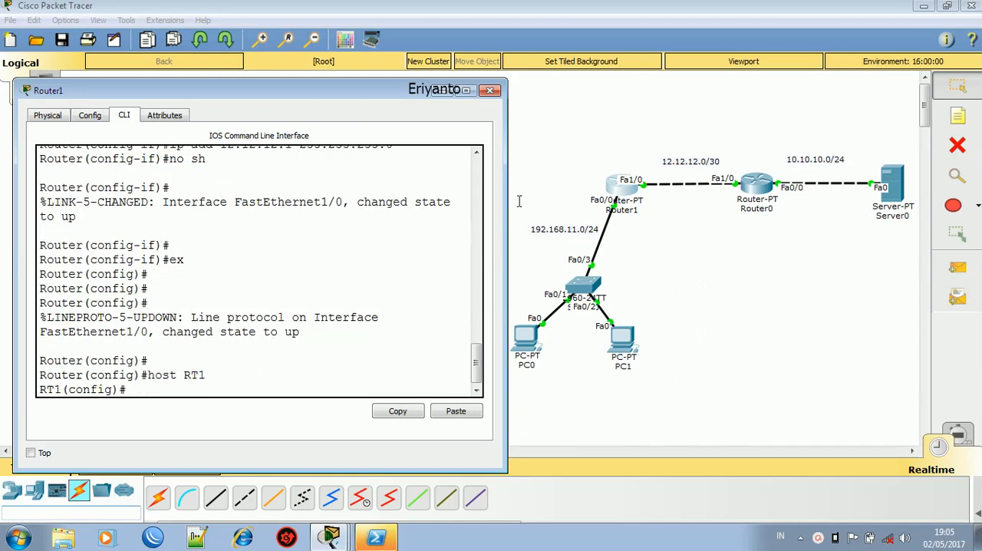
pyautogui.click(488, 91)
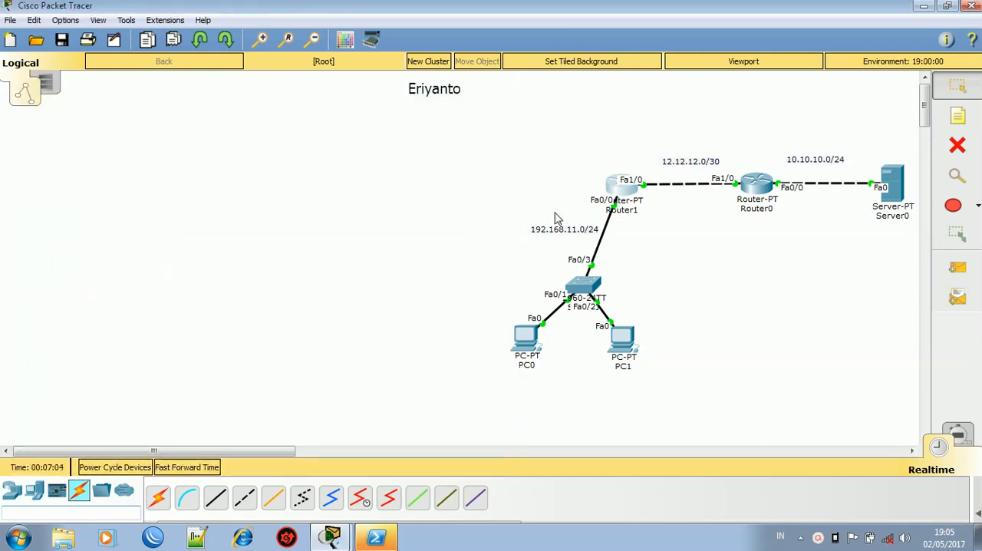
# - Give PC0 the static IP address 192.168.11.2, mask 255.255.255.0 and default gateway 192.168.11.1, and close its window
pyautogui.click(527, 334)
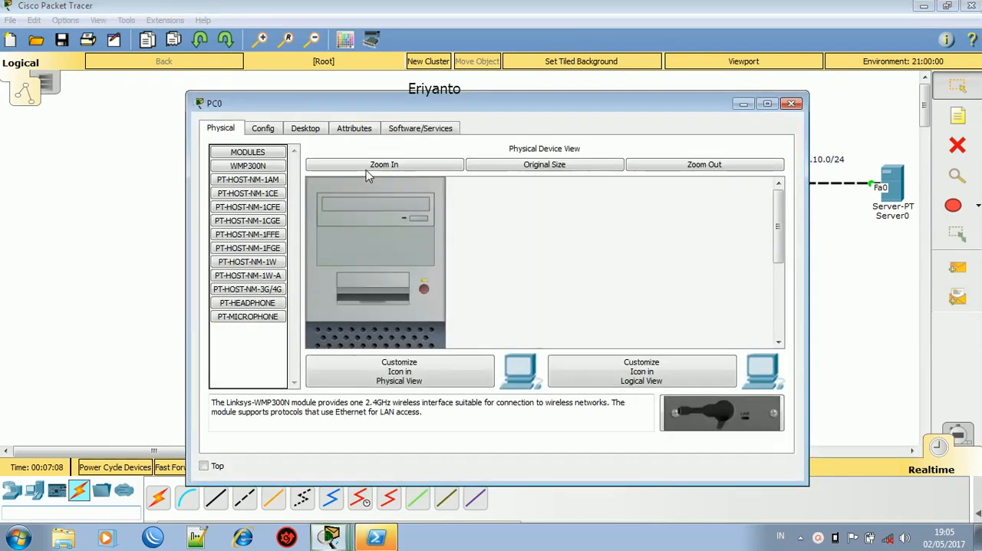
pyautogui.click(314, 126)
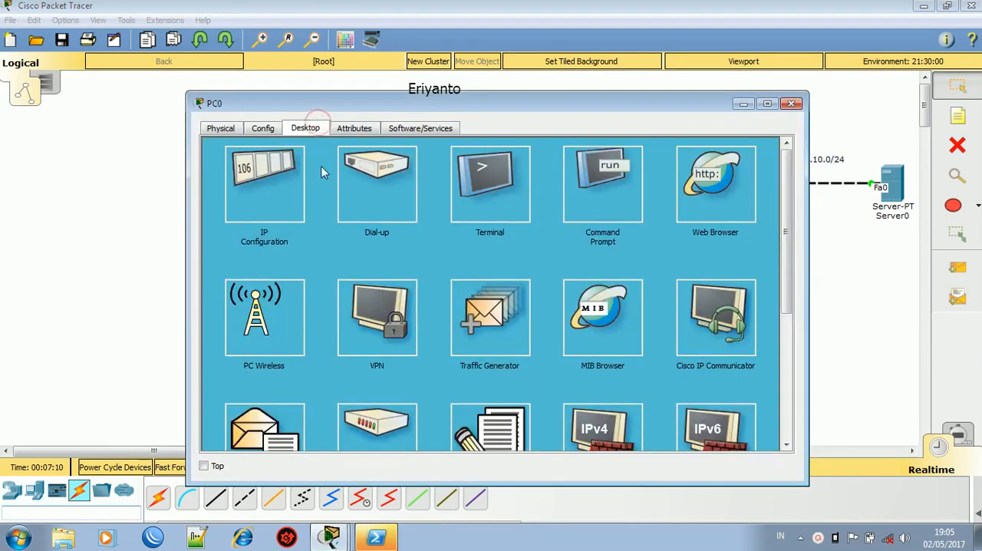
pyautogui.click(242, 201)
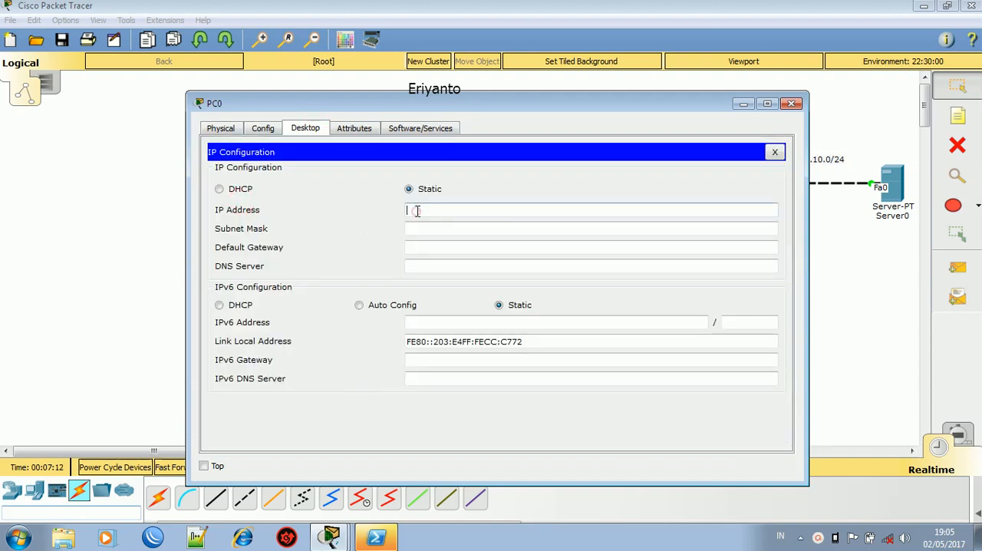
pyautogui.write('192.168.11.2')
pyautogui.press('Tab')
pyautogui.press('Tab')
pyautogui.write('192.168')
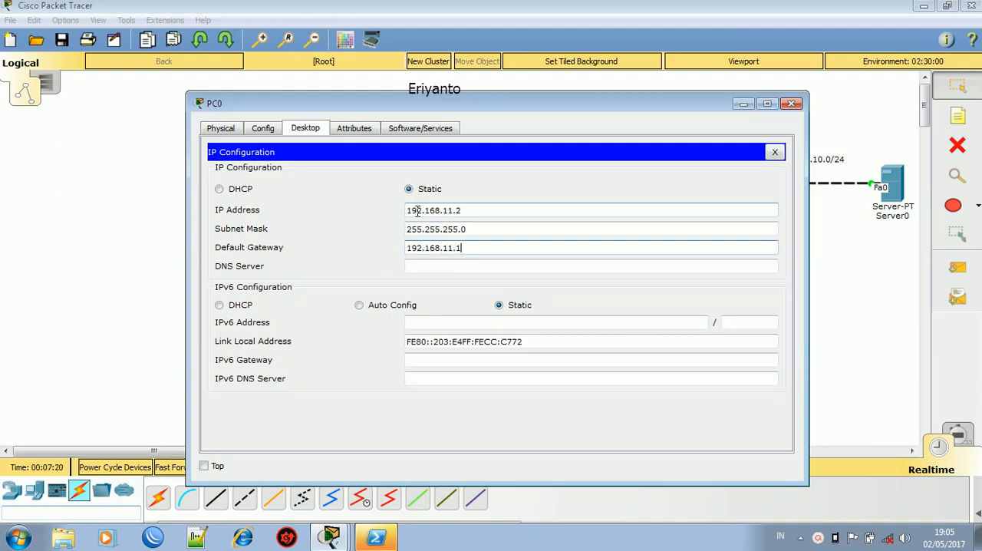
pyautogui.click(793, 105)
# - Give PC1 the static IP address 192.168.11.3, mask 255.255.255.0 and default gateway 192.168.11.1, and close its window
pyautogui.scroll(-1, 794, 106)
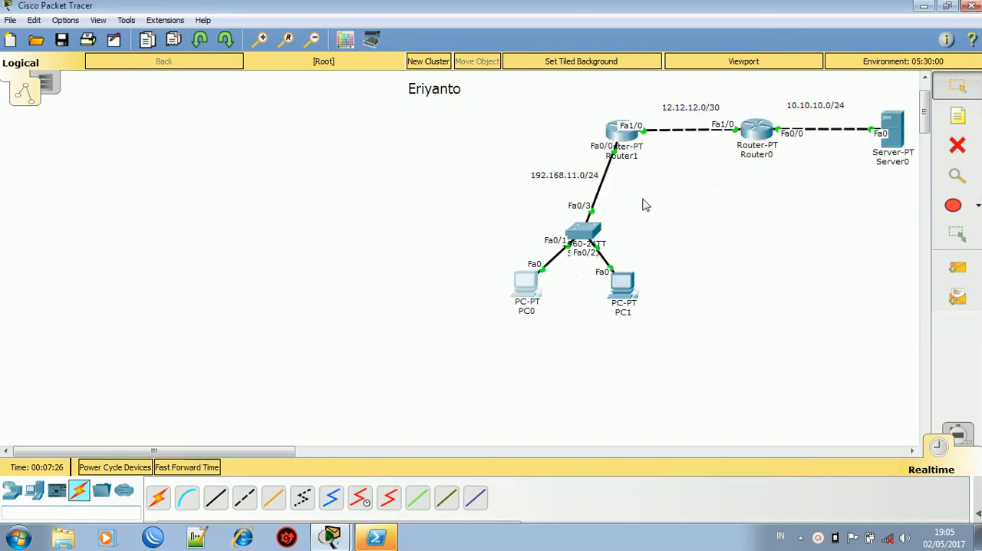
pyautogui.click(625, 292)
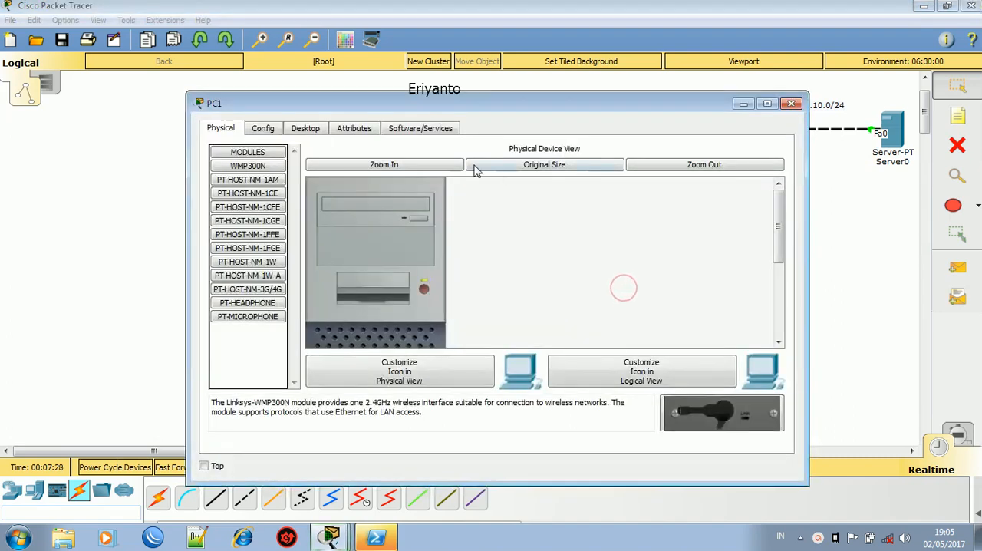
pyautogui.click(323, 133)
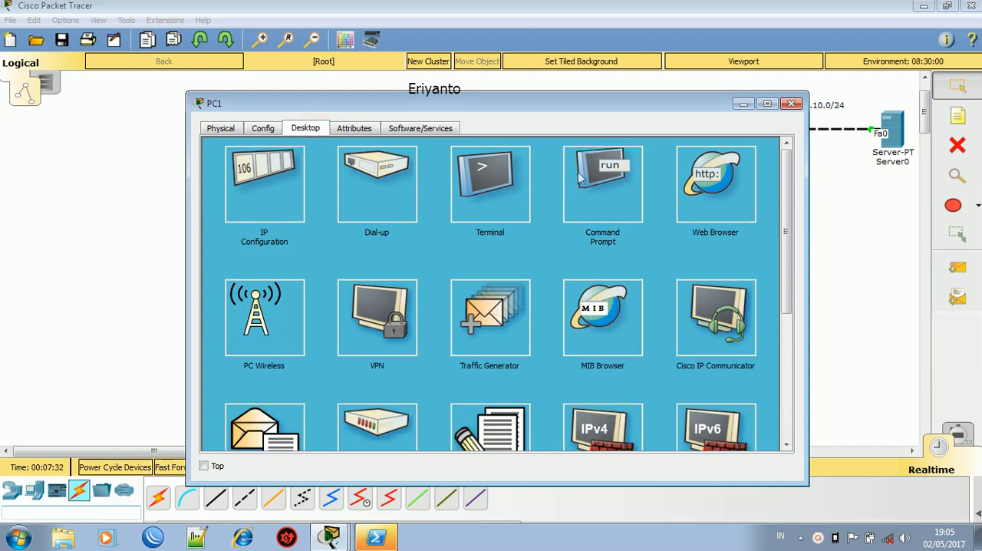
pyautogui.click(279, 182)
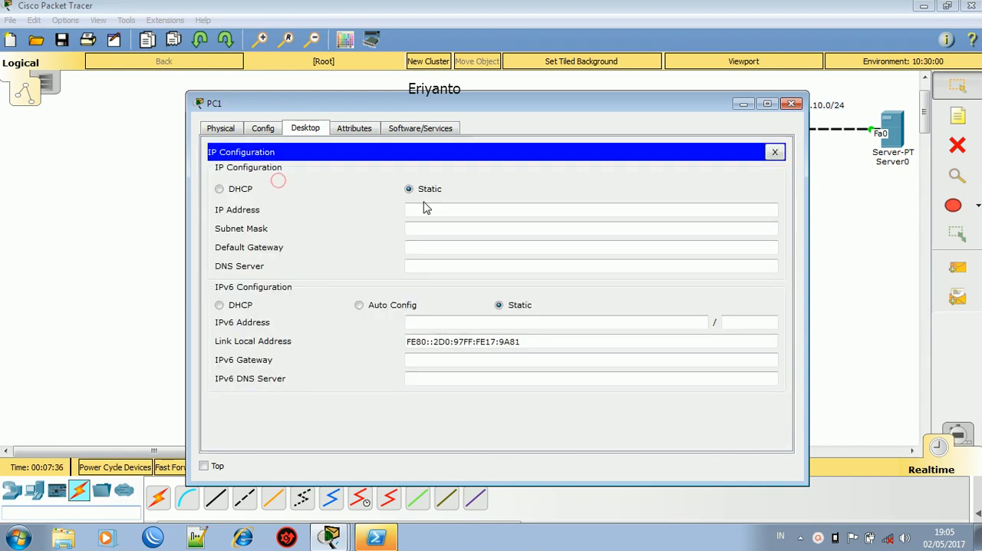
pyautogui.click(437, 210)
pyautogui.write('192.168.11.3')
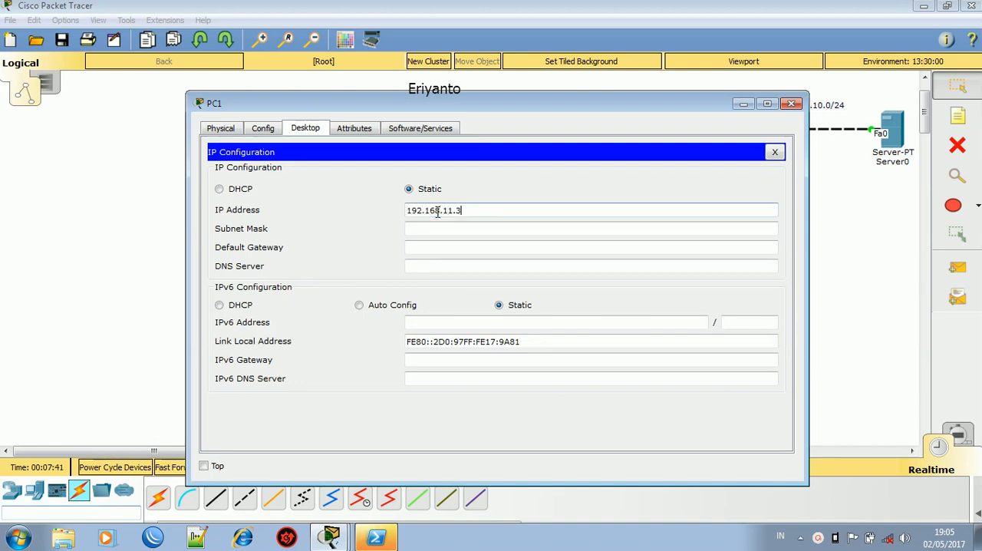
pyautogui.press('Tab')
pyautogui.press('Tab')
pyautogui.write('1')
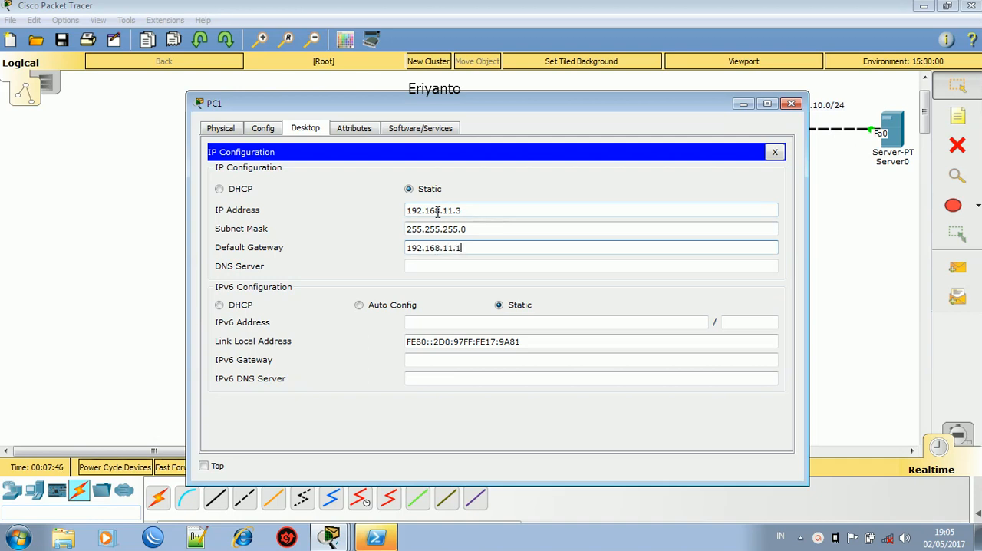
pyautogui.click(798, 105)
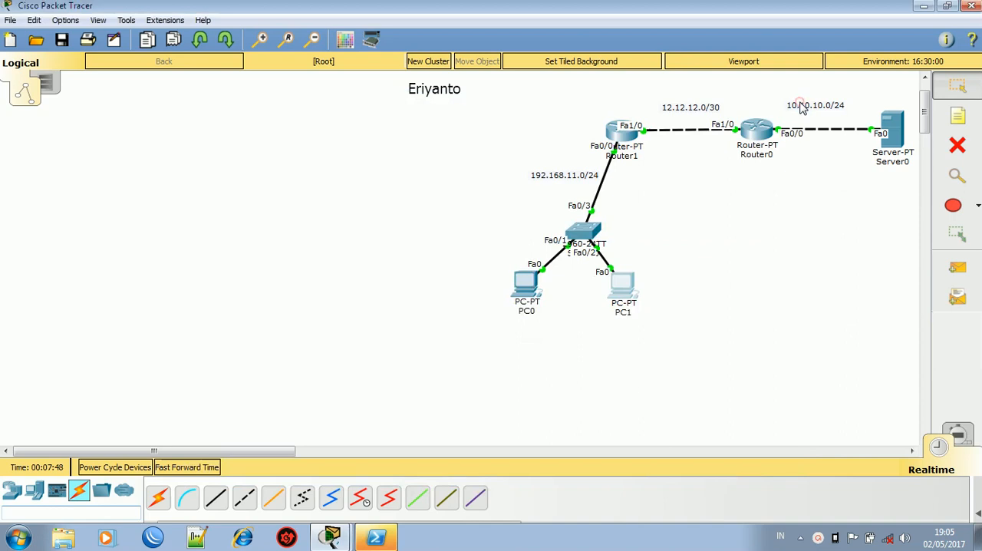
# - Give Server0's FastEthernet0 the static IP address 10.10.10.1 and default gateway 10.10.10.2
pyautogui.click(890, 129)
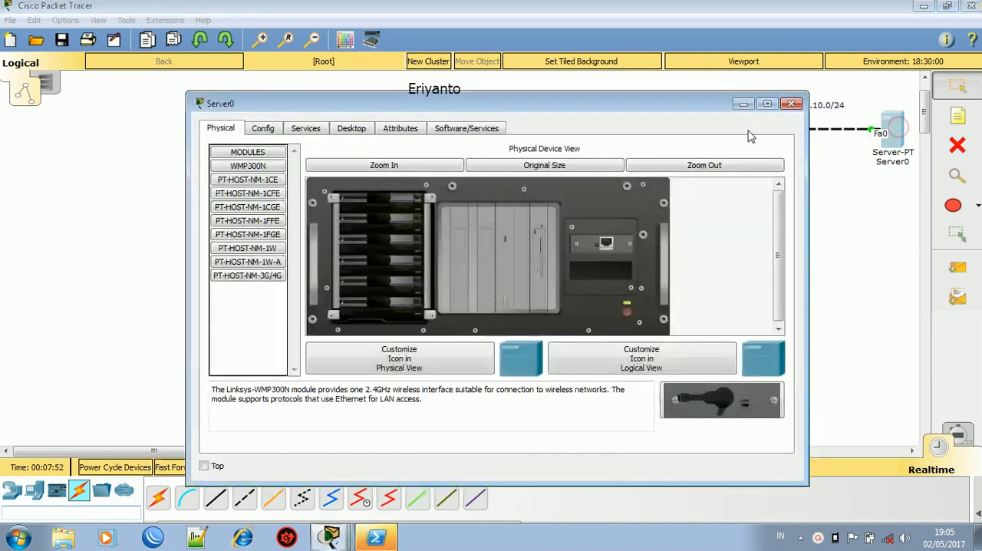
pyautogui.click(350, 130)
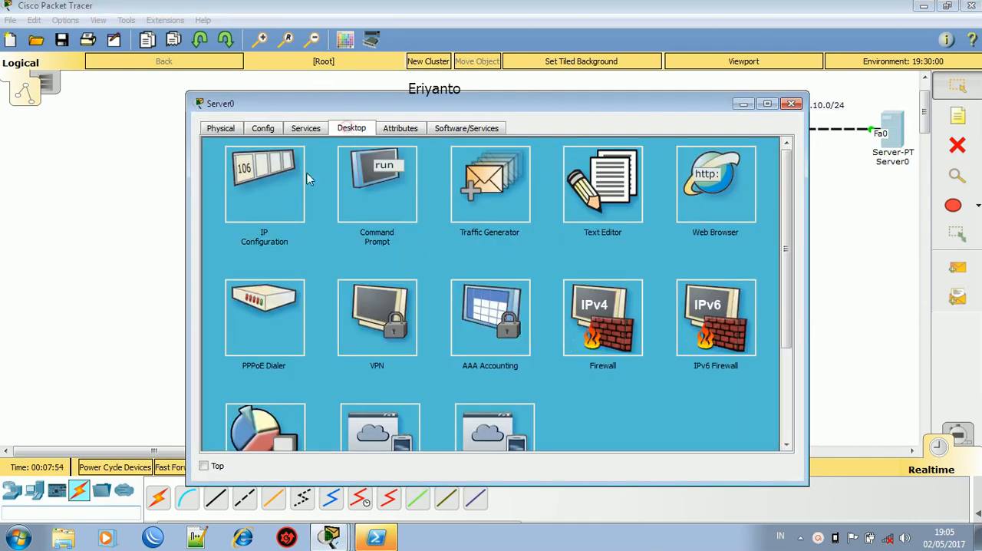
pyautogui.click(269, 211)
pyautogui.click(416, 229)
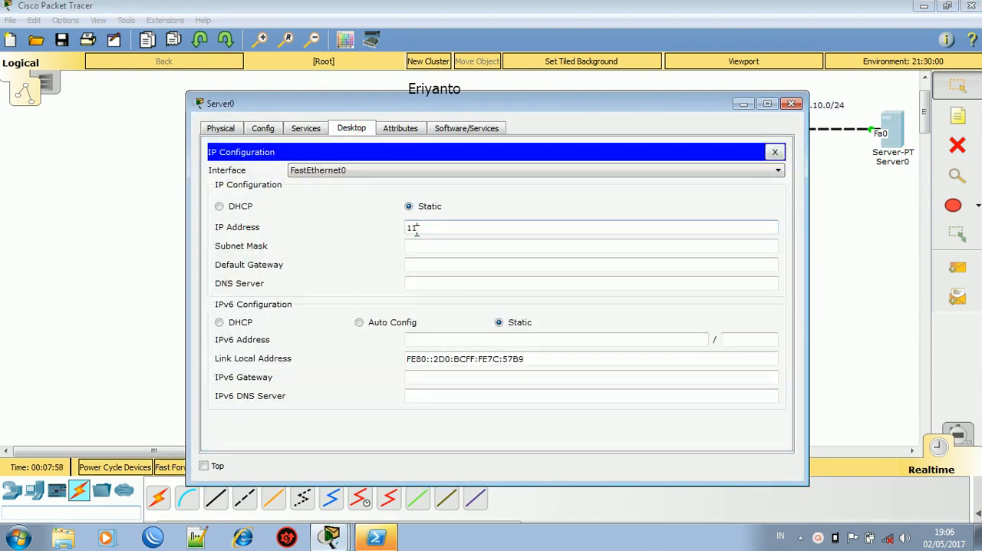
pyautogui.write('11')
pyautogui.press('BackSpace')
pyautogui.press('BackSpace')
pyautogui.write('1')
pyautogui.press('Tab')
pyautogui.press('Tab')
pyautogui.write('10')
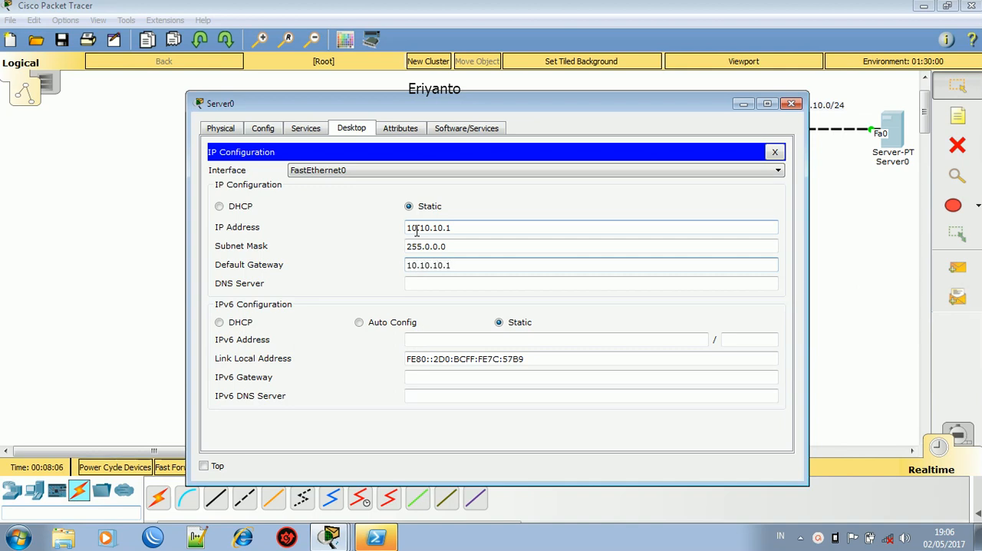
pyautogui.write('.10.2')
# - Set Server0's subnet mask to 255.255.255.0 and close its IP configuration
pyautogui.click(452, 247)
pyautogui.press('BackSpace')
pyautogui.press('BackSpace')
pyautogui.press('BackSpace')
pyautogui.press('BackSpace')
pyautogui.press('BackSpace')
pyautogui.write('255.255.')
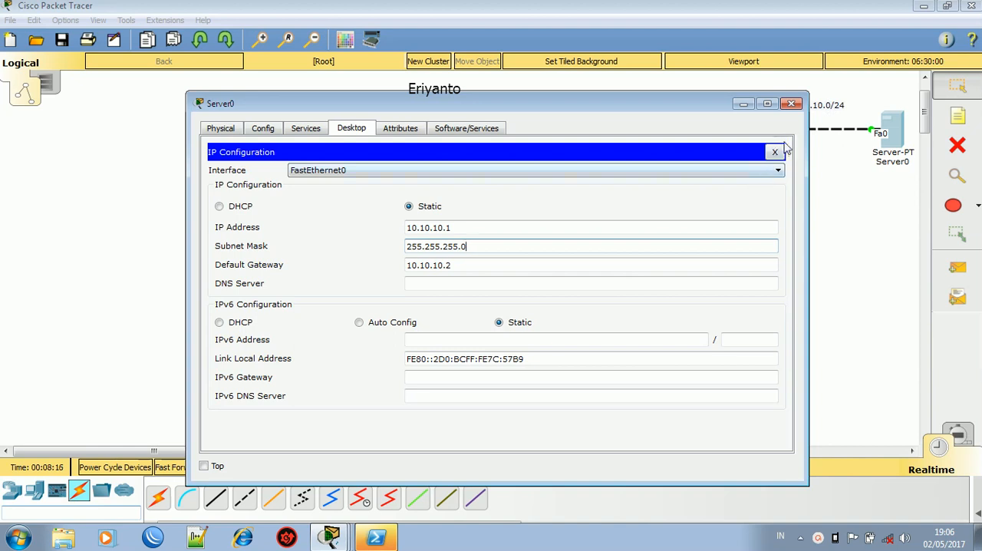
pyautogui.click(775, 152)
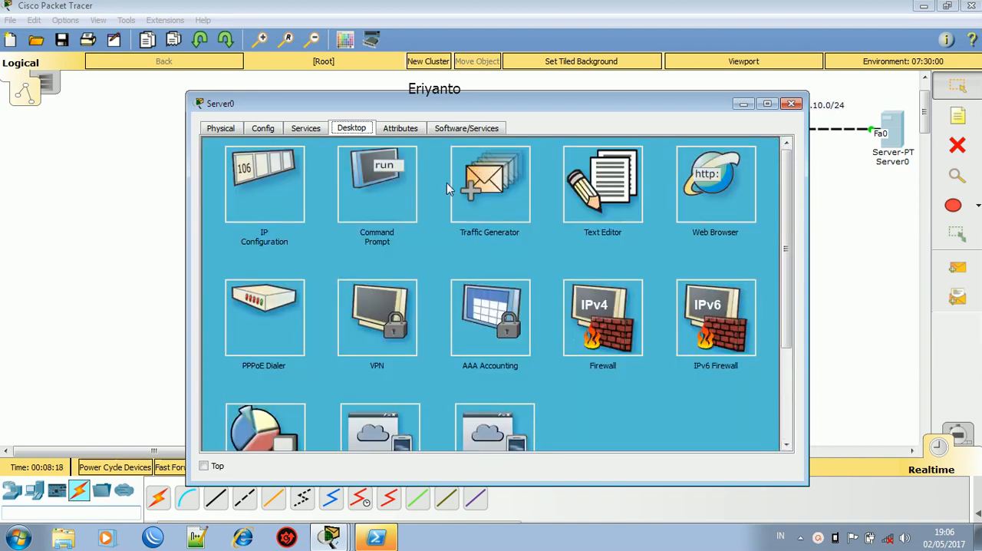
# - Ping Router0 at 10.10.10.2 from Server0's command prompt and close the server window
pyautogui.click(376, 209)
pyautogui.click(376, 213)
pyautogui.write('ng')
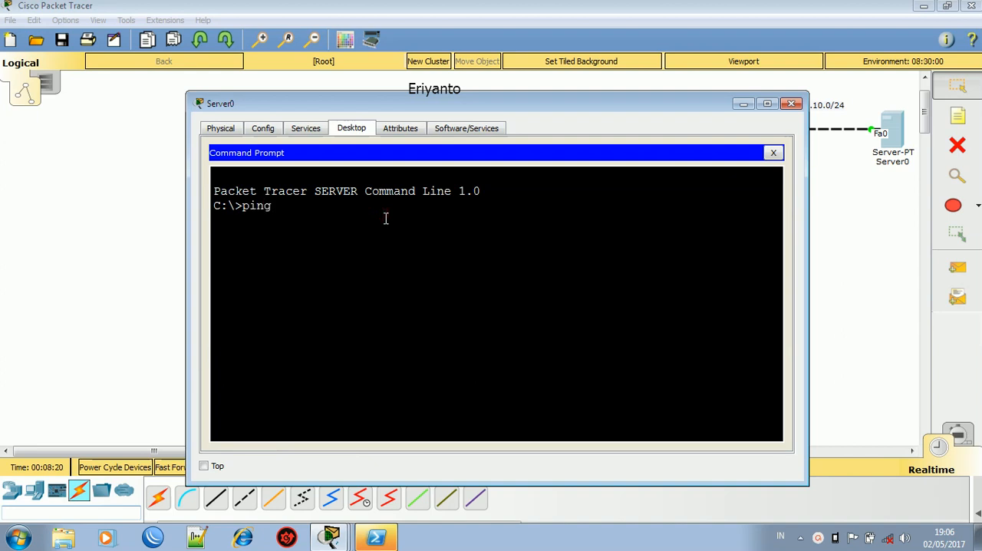
pyautogui.write(' 10.10.10')
pyautogui.write('.2')
pyautogui.press('Return')
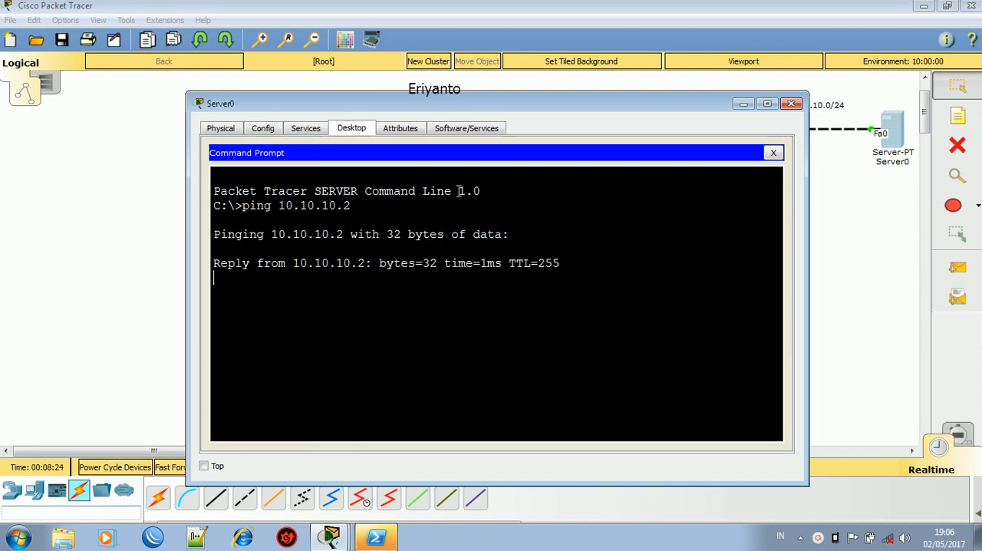
pyautogui.click(791, 105)
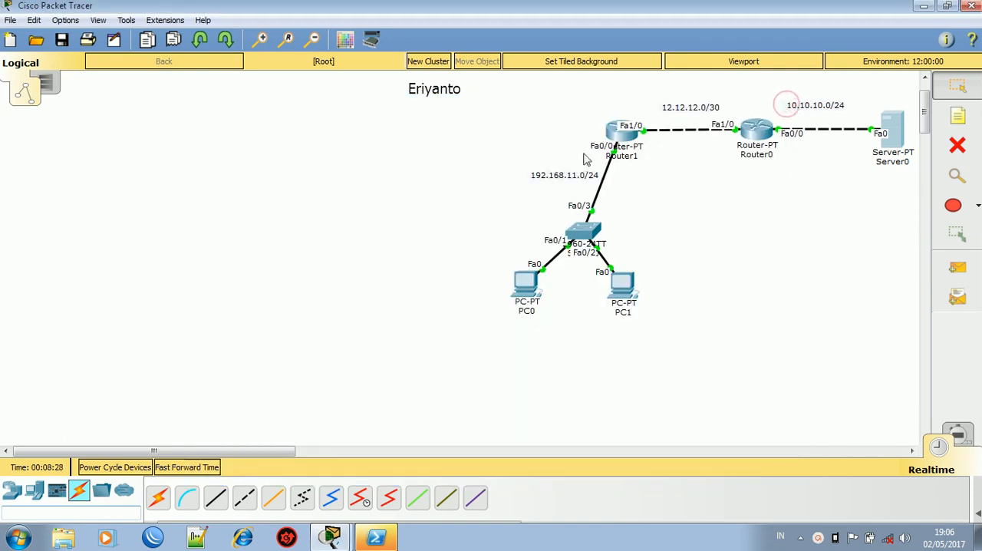
# - Reopen Router1's command line, place it in a widened window beside the topology, and begin an ip nat command
pyautogui.click(619, 134)
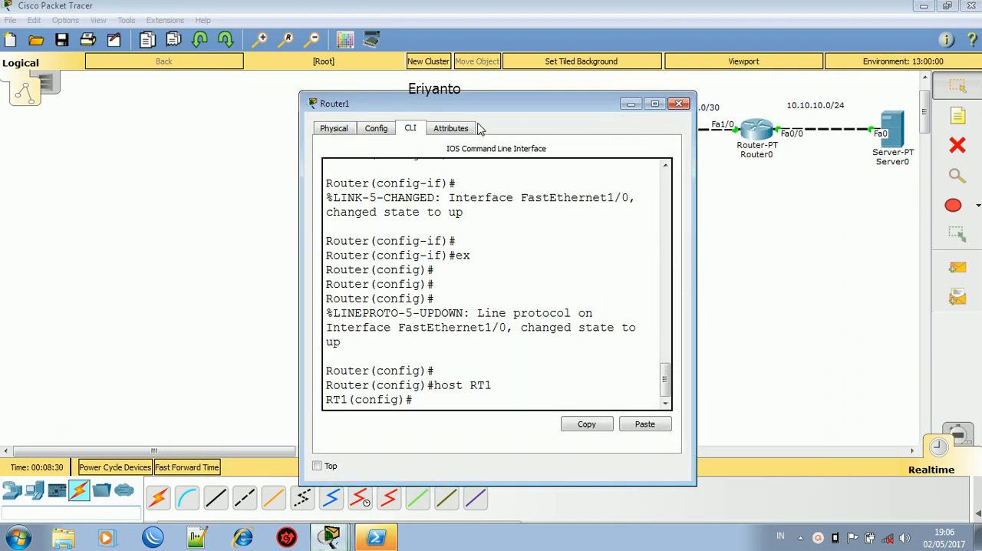
pyautogui.moveTo(508, 107); pyautogui.dragTo(207, 74)
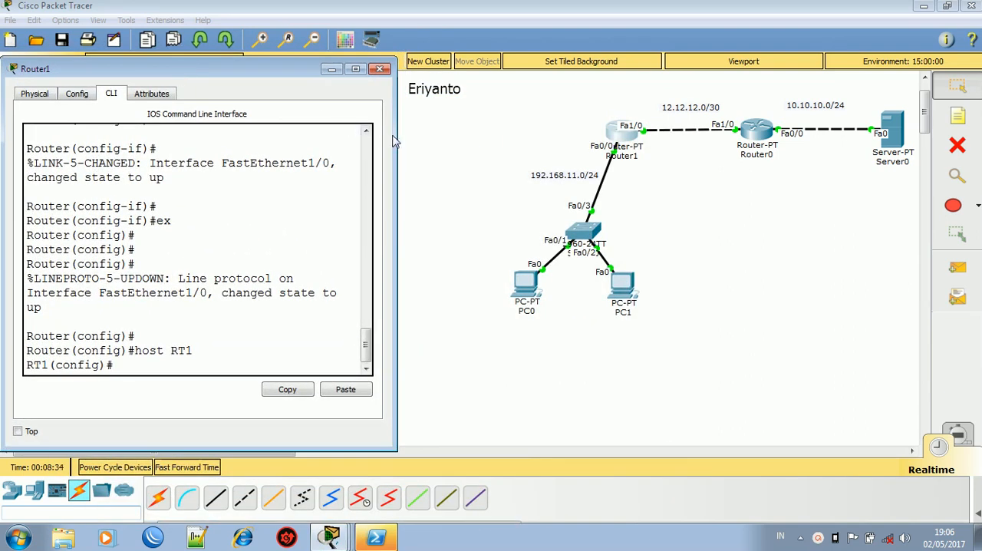
pyautogui.moveTo(396, 136); pyautogui.dragTo(496, 134)
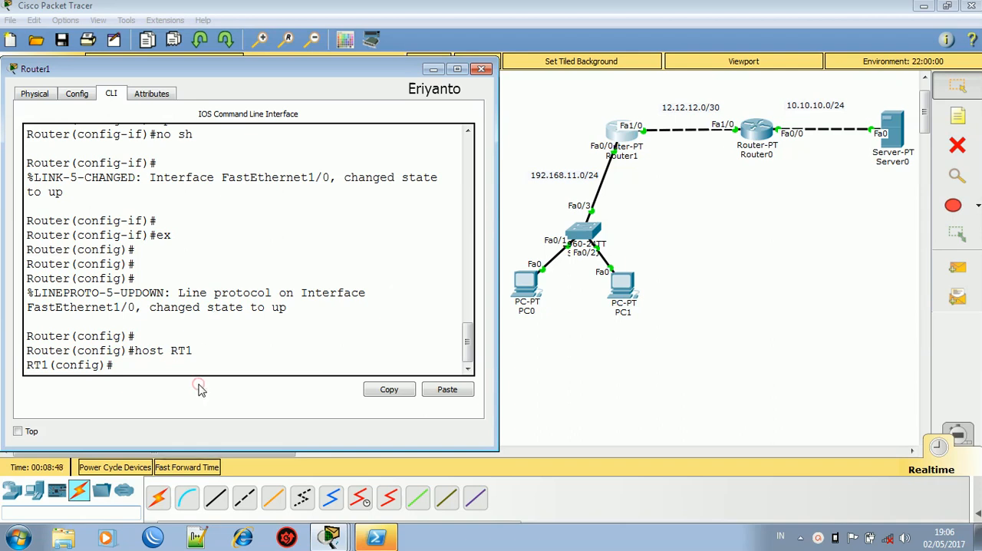
pyautogui.press('Return')
pyautogui.press('Return')
pyautogui.press('Return')
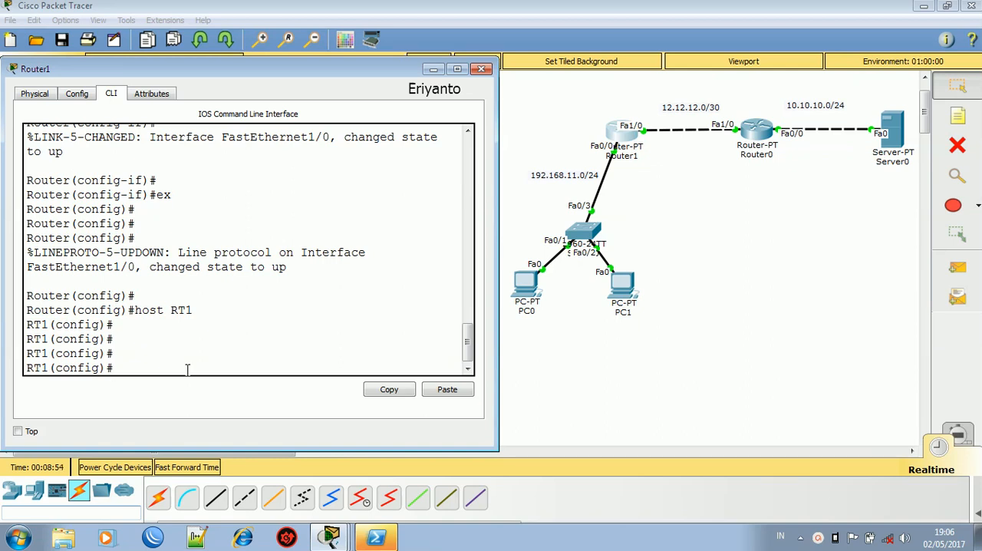
pyautogui.write('ip nat')
pyautogui.press('Tab')
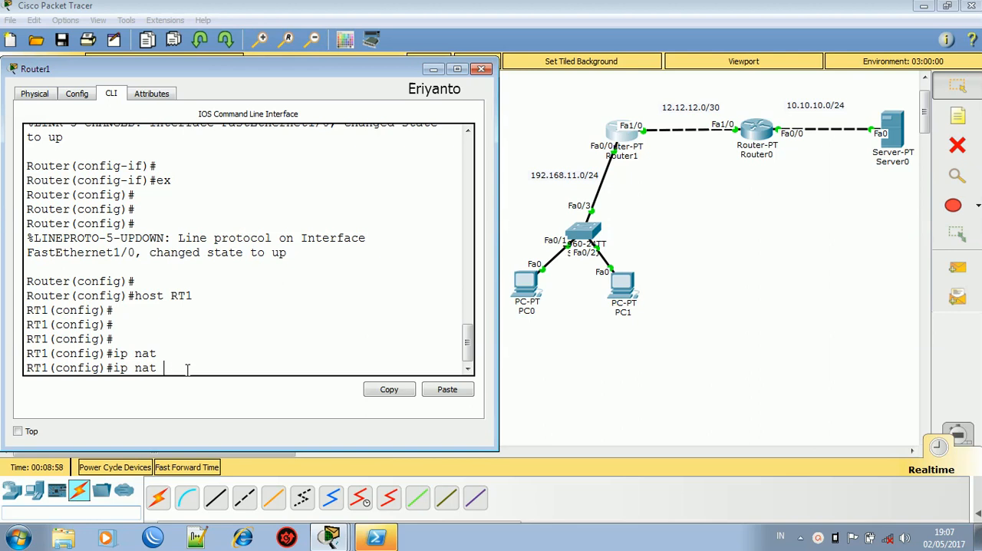
pyautogui.write('su')
pyautogui.press('Tab')
pyautogui.press('BackSpace')
pyautogui.write('ou')
pyautogui.press('BackSpace')
pyautogui.press('BackSpace')
pyautogui.write('our')
pyautogui.press('Tab')
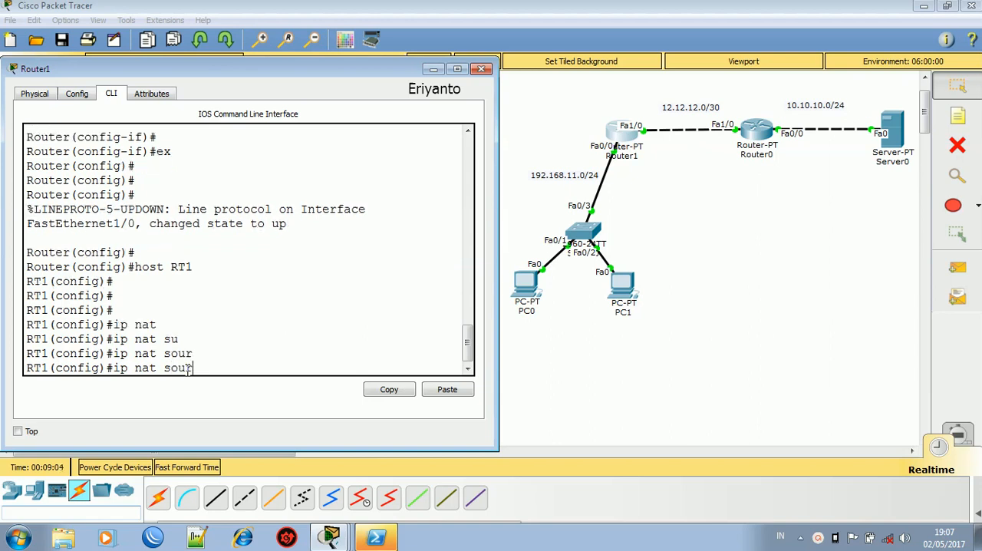
pyautogui.press('BackSpace')
pyautogui.press('BackSpace')
pyautogui.press('BackSpace')
pyautogui.press('BackSpace')
# - List the available ip nat options and extend the command to ip nat inside source static
pyautogui.write('?')
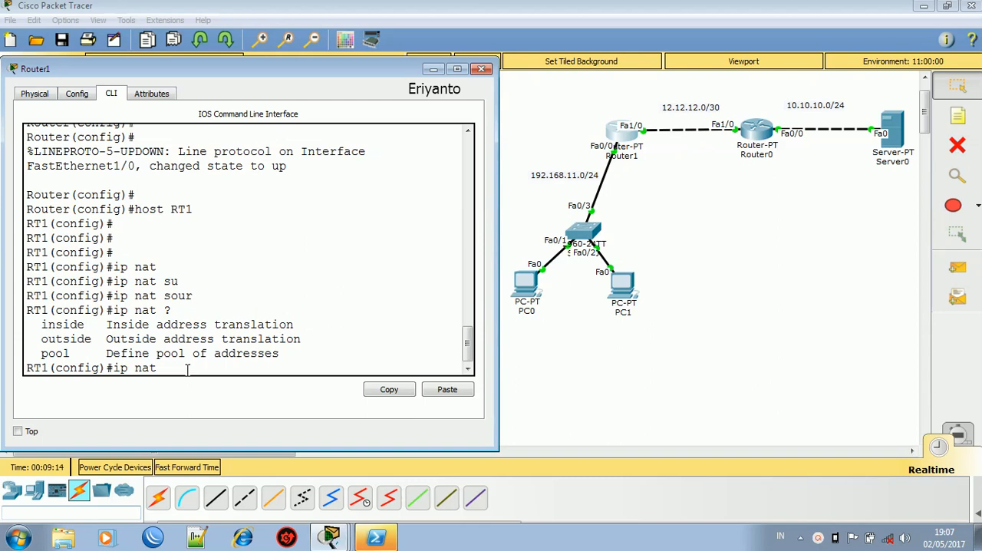
pyautogui.write('ins')
pyautogui.press('Tab')
pyautogui.write('sou')
pyautogui.press('Tab')
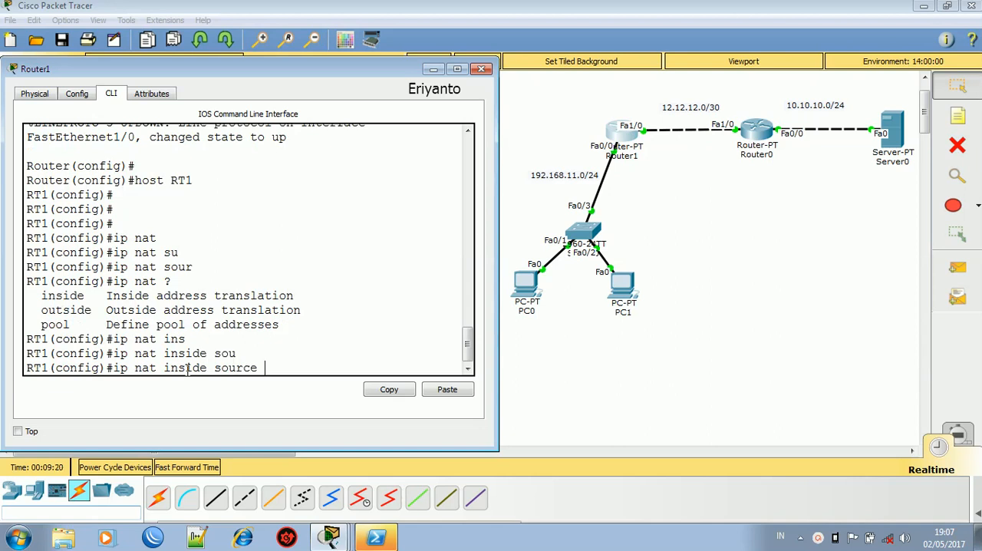
pyautogui.write('stati')
pyautogui.press('Tab')
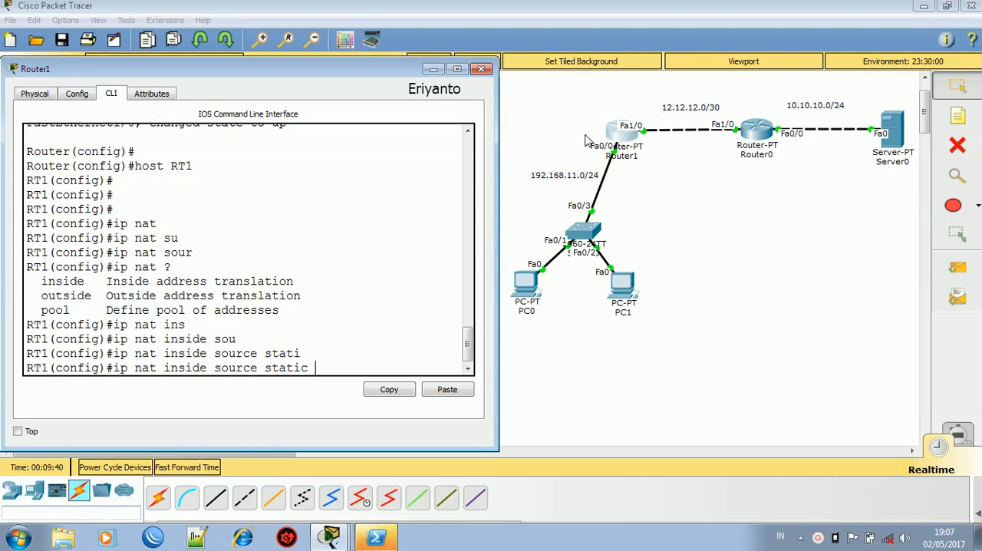
# - Check PC0's IP address in its IP configuration and return to Router1's command line
pyautogui.click(524, 288)
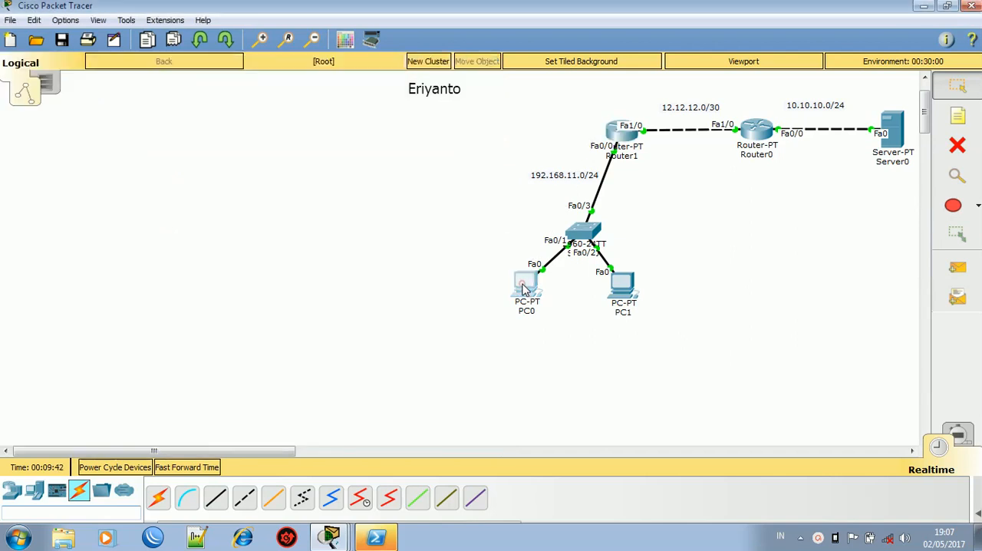
pyautogui.click(524, 288)
pyautogui.click(297, 182)
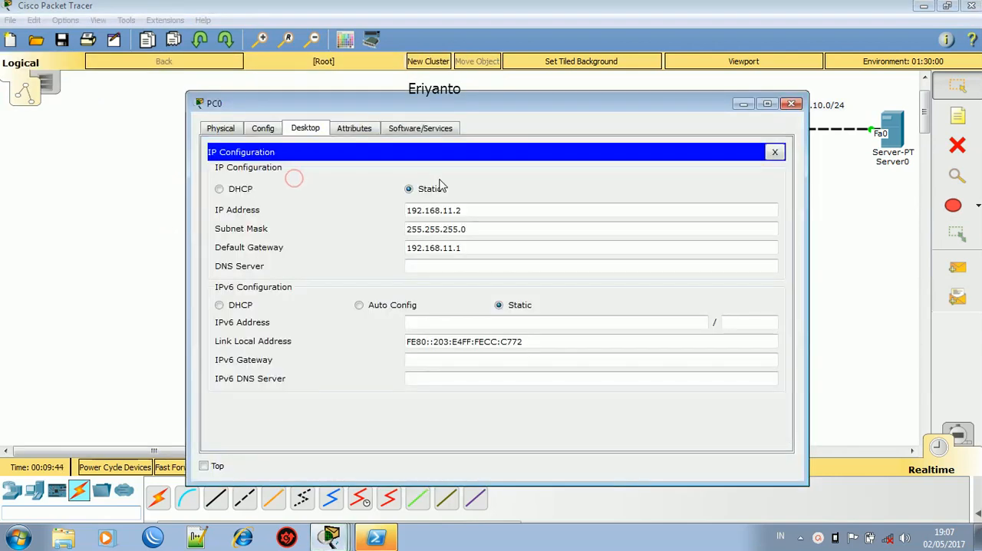
pyautogui.click(791, 104)
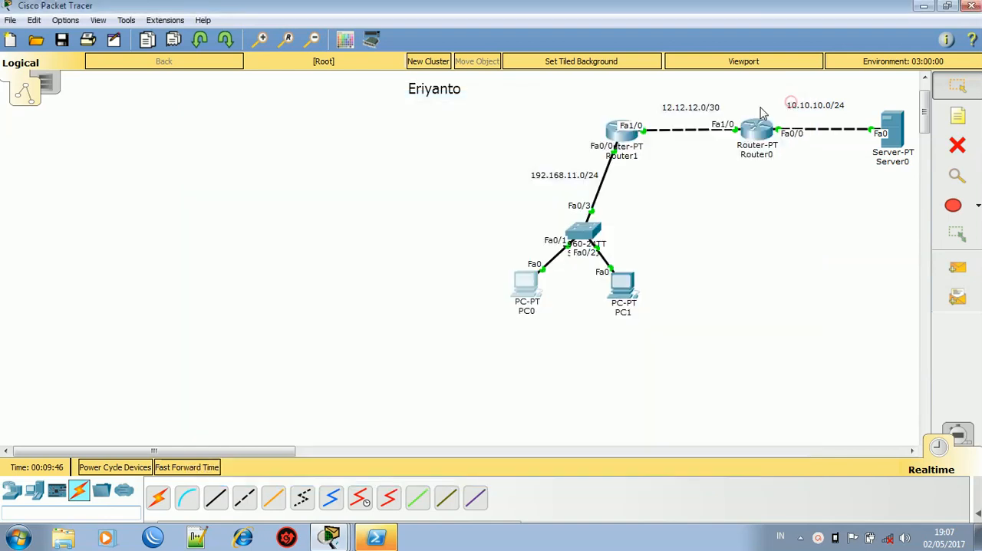
pyautogui.click(621, 135)
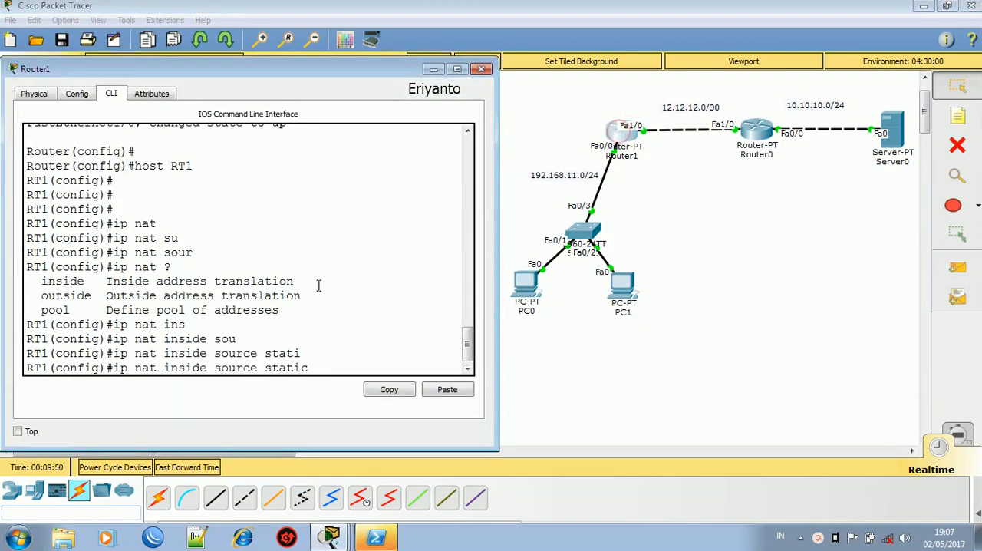
# - Complete Router1's static inside source NAT entry, mapping local address 192.168.11.2 to global address 11.11.11.1
pyautogui.write('192.168.11.2')
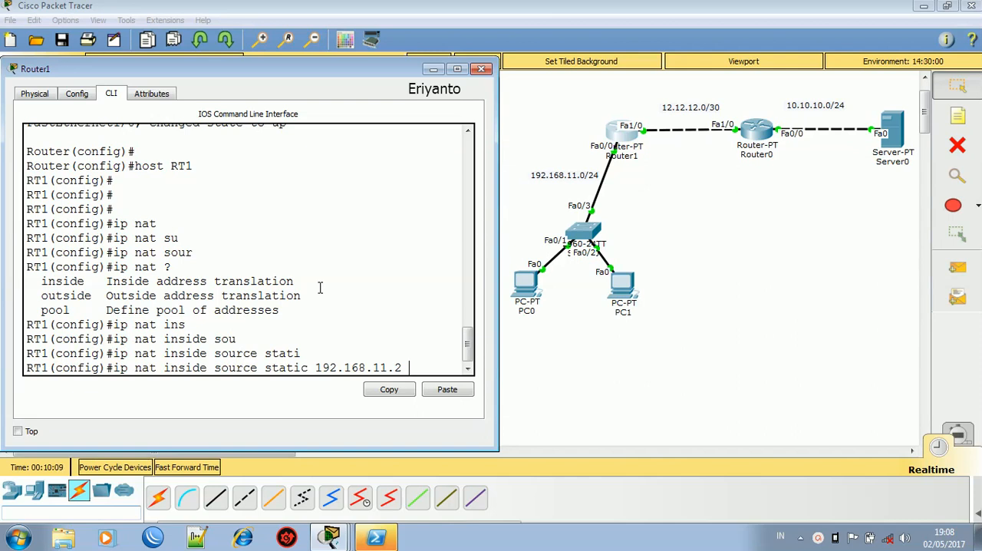
pyautogui.write('11.11.11.1')
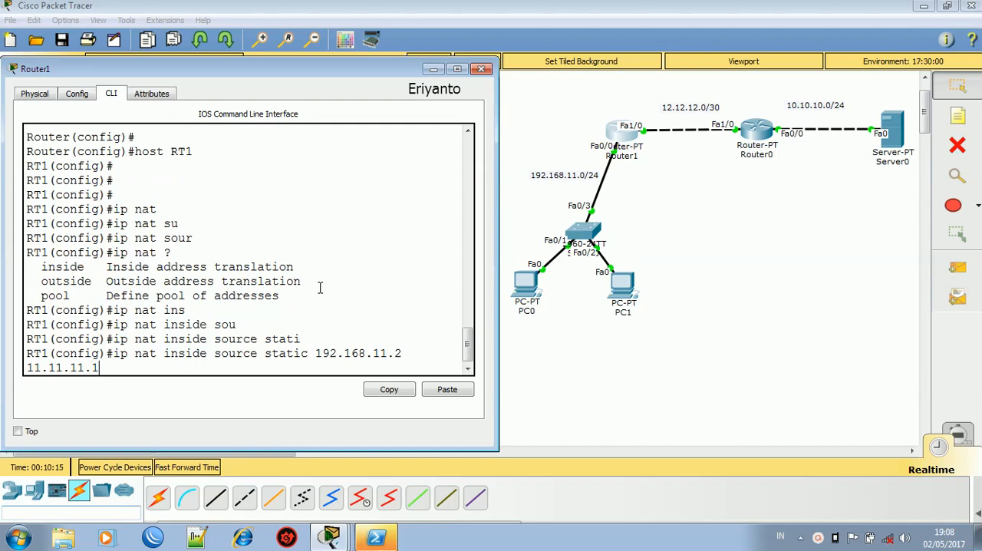
pyautogui.press('Return')
pyautogui.press('Return')
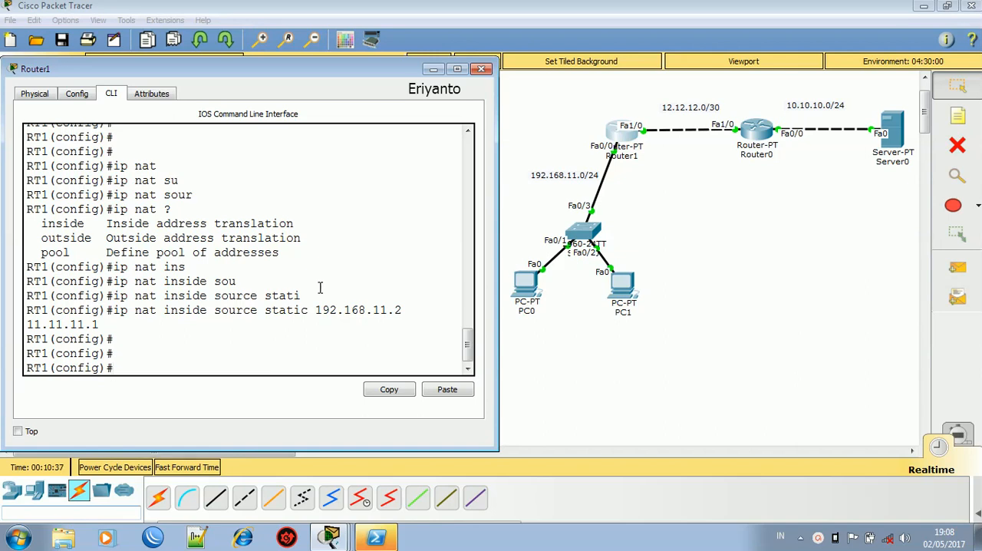
# - Mark Router1's interface f0/0 as the NAT inside interface
pyautogui.write('int f0/0')
pyautogui.press('Return')
pyautogui.write('ip nat is')
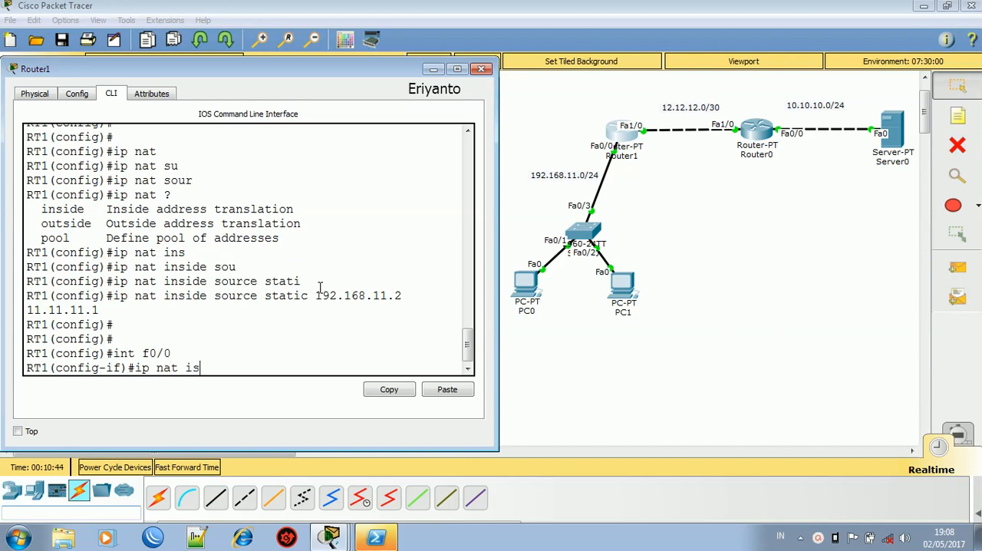
pyautogui.press('BackSpace')
pyautogui.write('ns')
pyautogui.press('Tab')
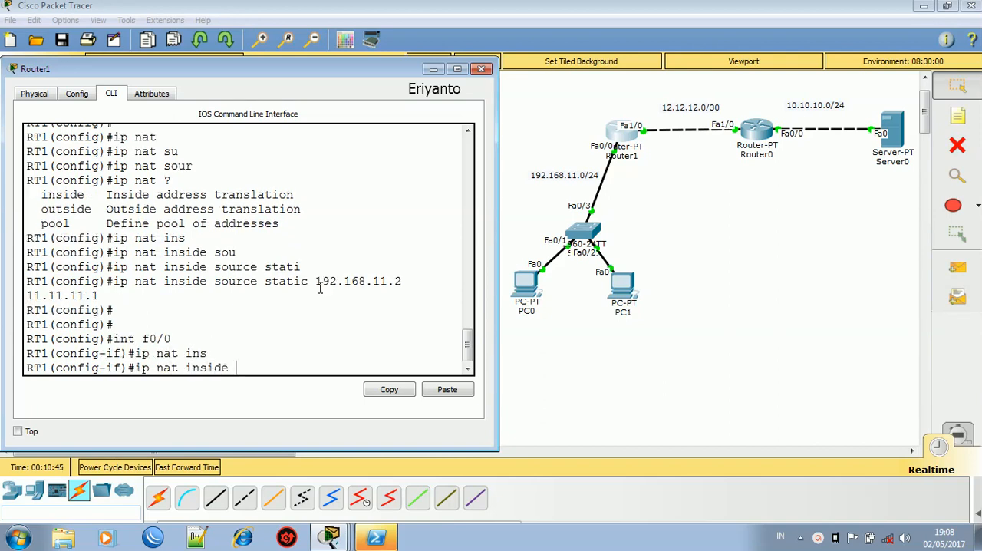
pyautogui.press('Return')
pyautogui.press('Return')
# - Mark Router1's interface f1/0 as the NAT outside interface and return to global configuration mode
pyautogui.write('in')
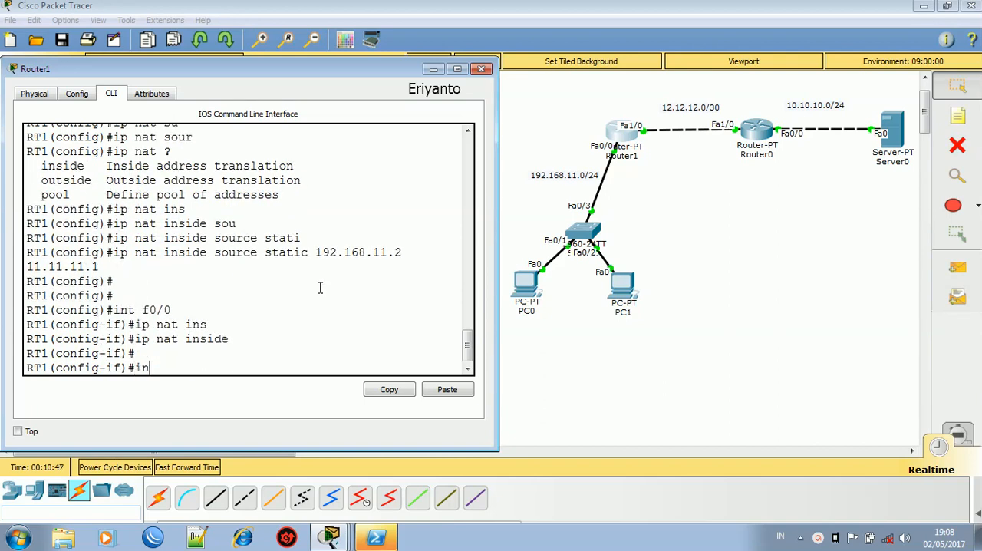
pyautogui.write('t f1/0')
pyautogui.press('Return')
pyautogui.write('ip na')
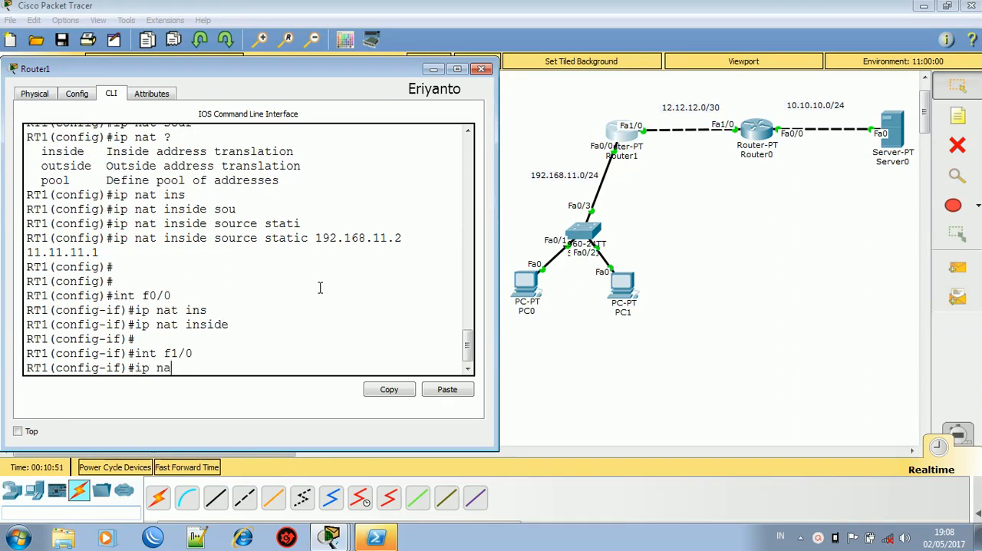
pyautogui.write('t ous')
pyautogui.press('Tab')
pyautogui.press('BackSpace')
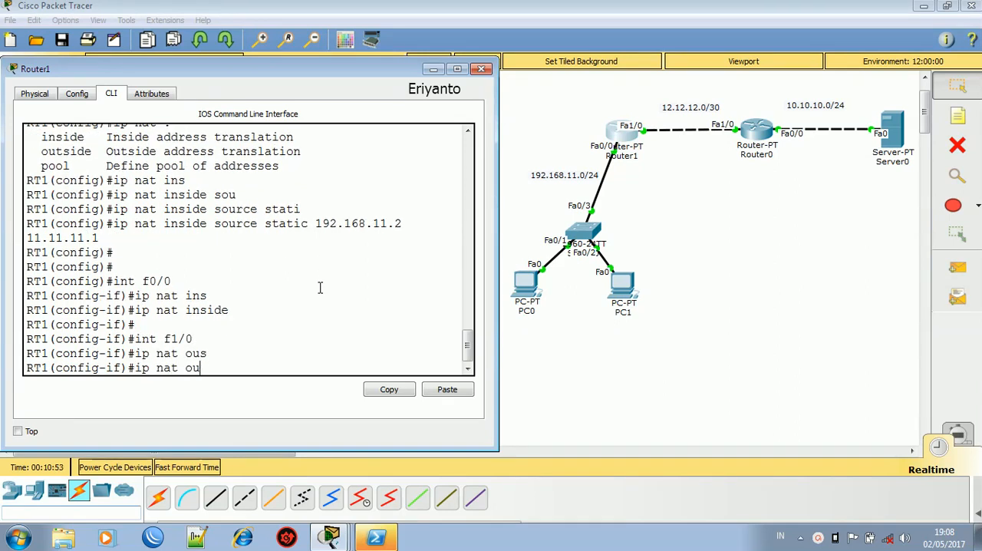
pyautogui.write('t')
pyautogui.press('Tab')
pyautogui.press('Return')
pyautogui.press('Return')
pyautogui.press('Return')
pyautogui.write('ex')
pyautogui.press('Return')
pyautogui.press('Return')
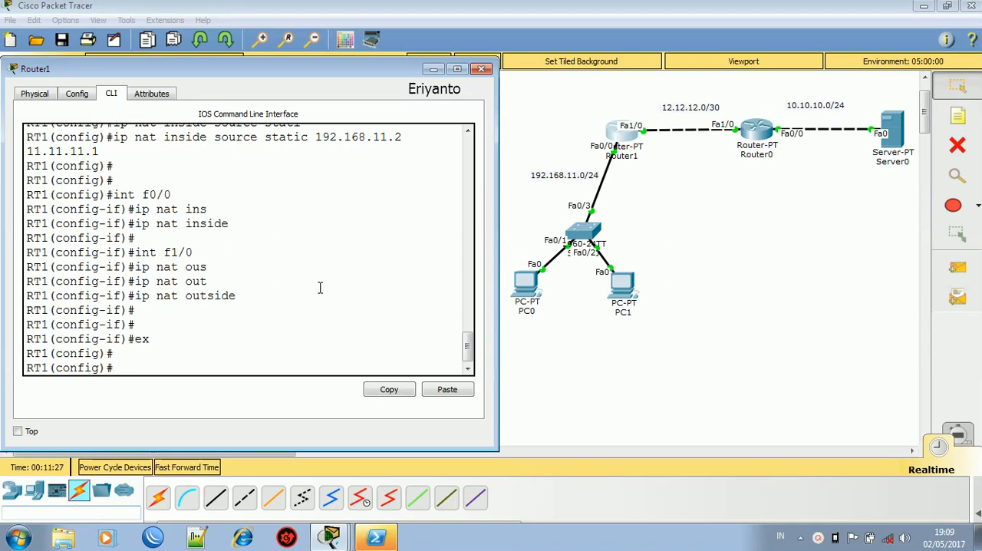
# - Add a static route on Router1 to 10.10.10.0 255.255.255.0 via 12.12.12.2 and close the router window
pyautogui.write('ip route 10.10.10.0 255.255.255')
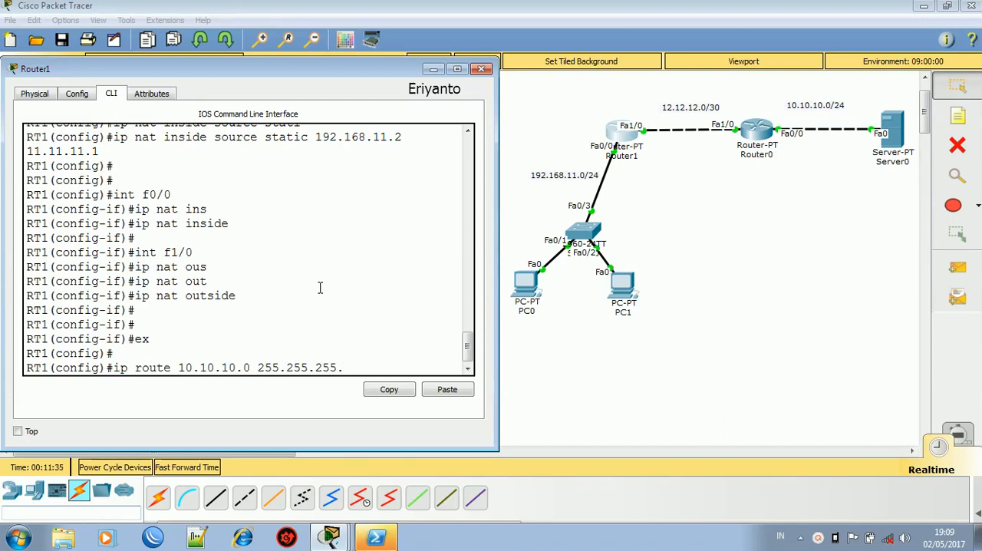
pyautogui.write('.0')
pyautogui.write('12.12.12')
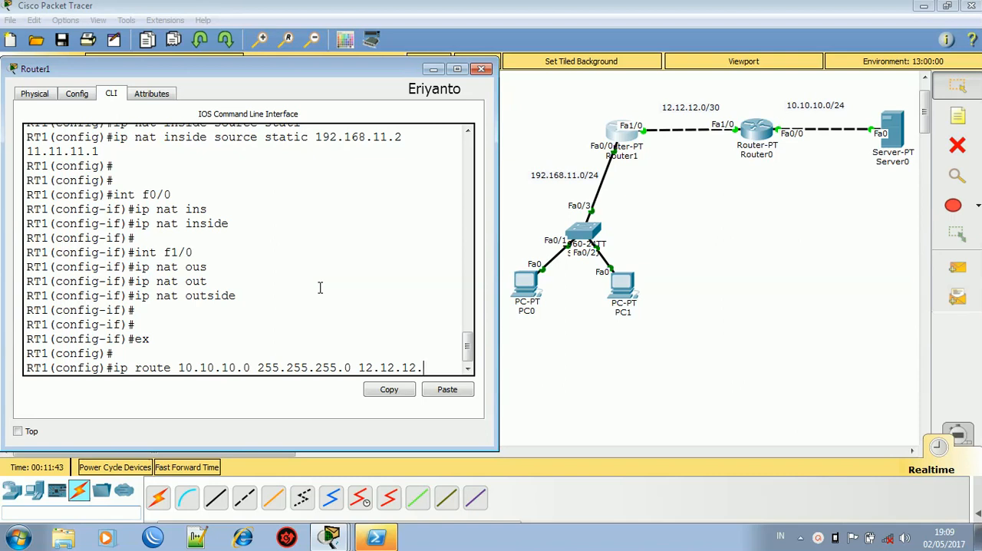
pyautogui.write('.2')
pyautogui.press('Return')
pyautogui.press('Return')
pyautogui.press('Return')
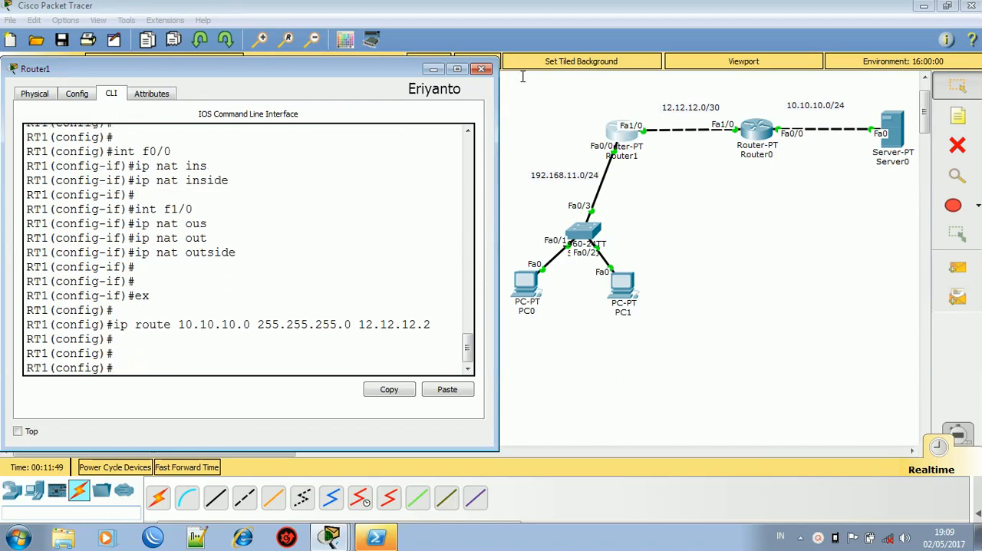
pyautogui.click(481, 69)
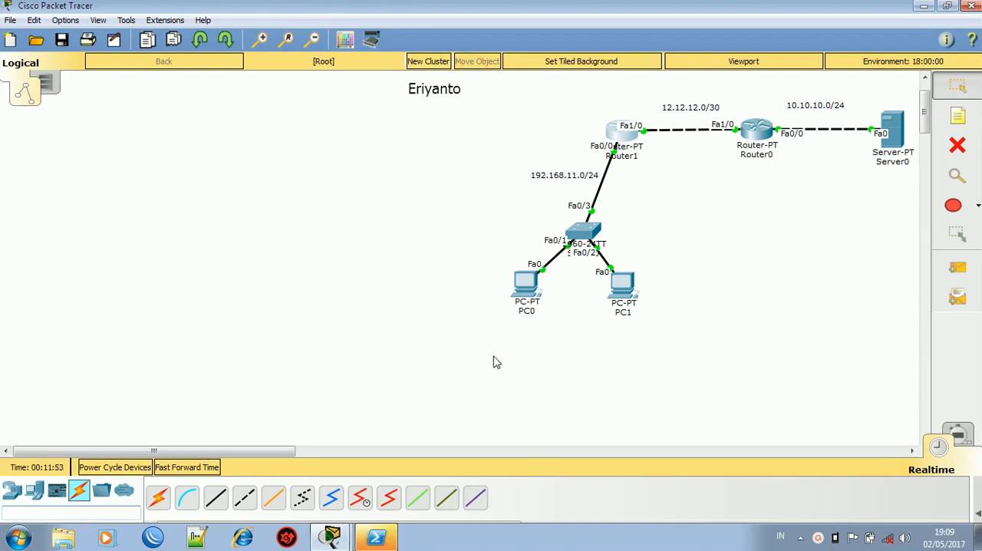
# - Ping the server at 10.10.10.1 from PC0's command prompt
pyautogui.click(521, 288)
pyautogui.moveTo(379, 102); pyautogui.dragTo(214, 79)
pyautogui.click(416, 134)
pyautogui.write('ping 10.10.10.')
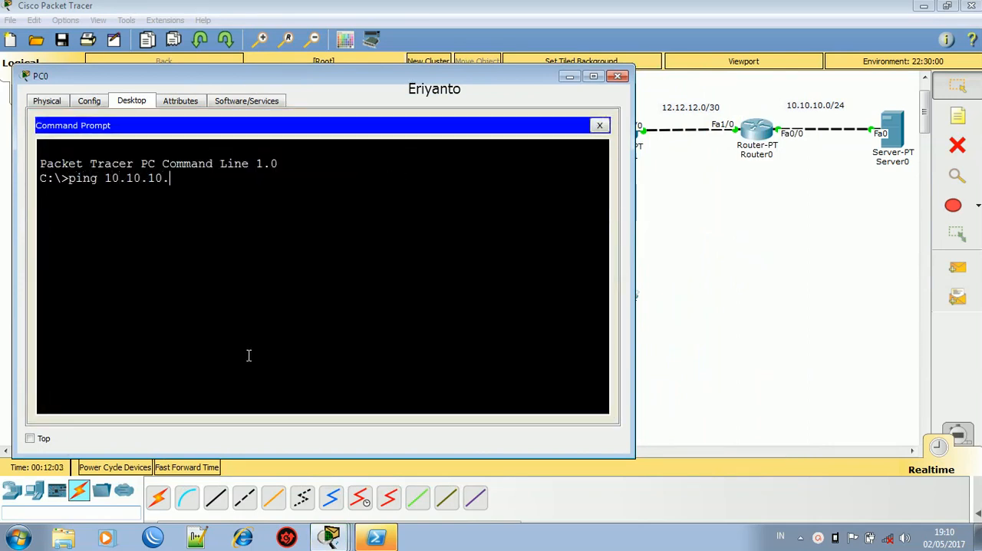
pyautogui.write('1')
pyautogui.press('Return')
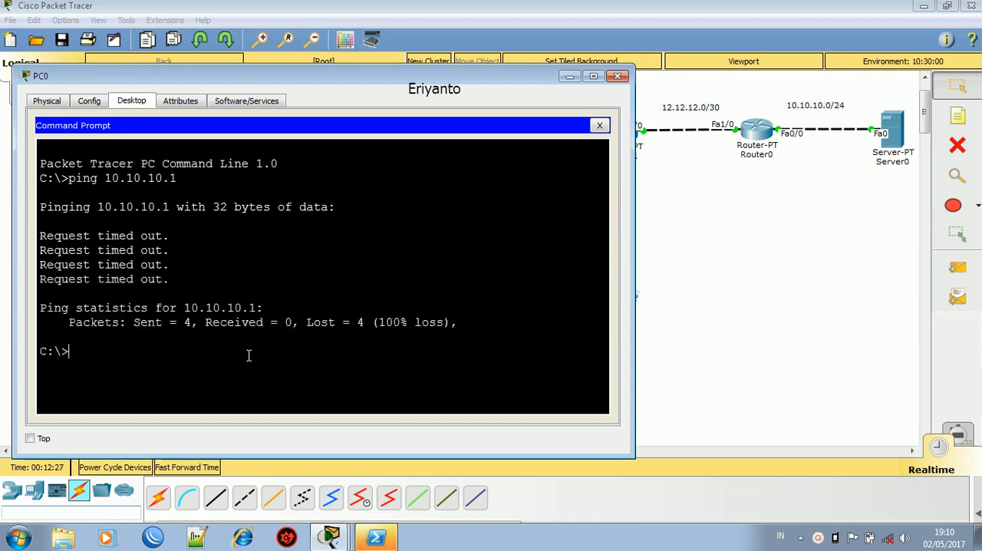
# - Repeat the ping to 10.10.10.1 from PC0 and close the PC window
pyautogui.press('Up')
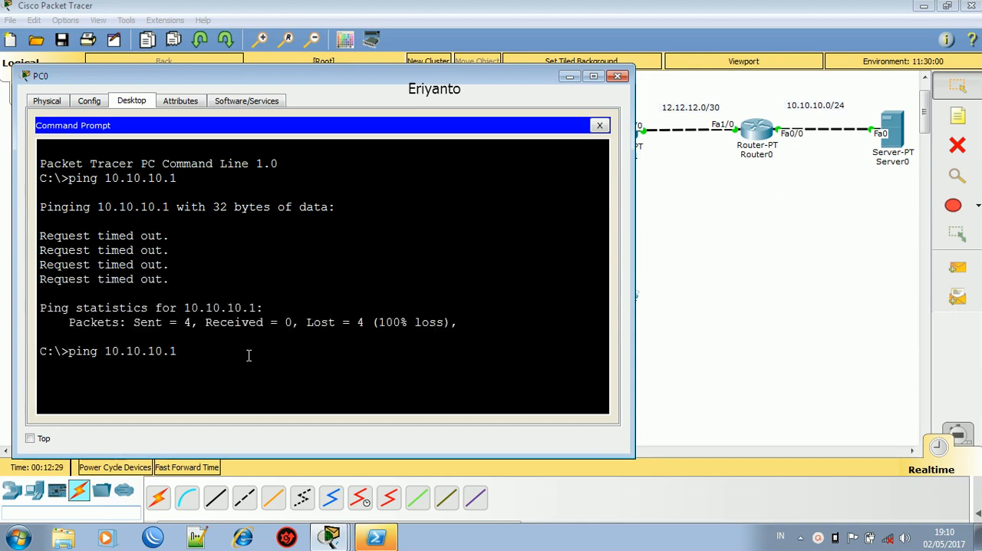
pyautogui.press('Return')
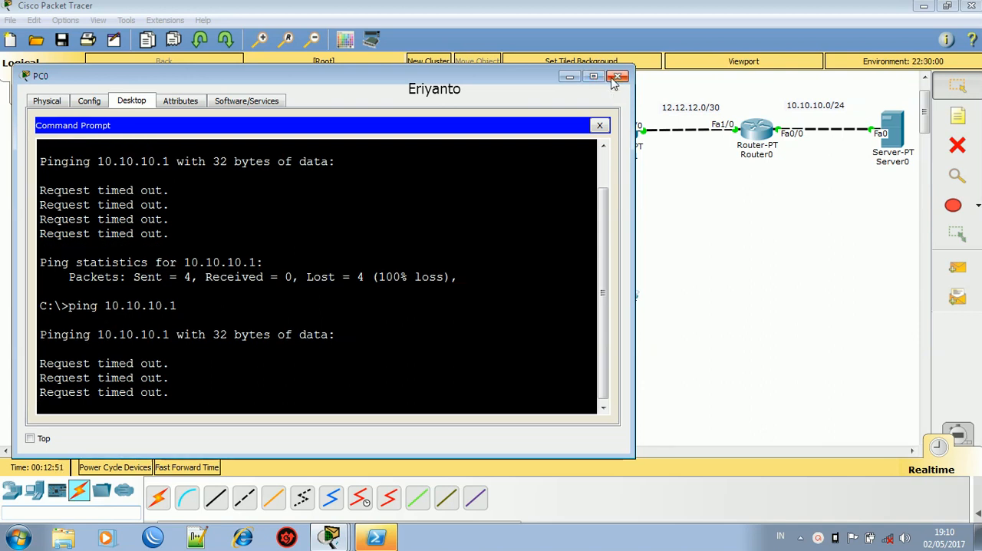
pyautogui.click(618, 77)
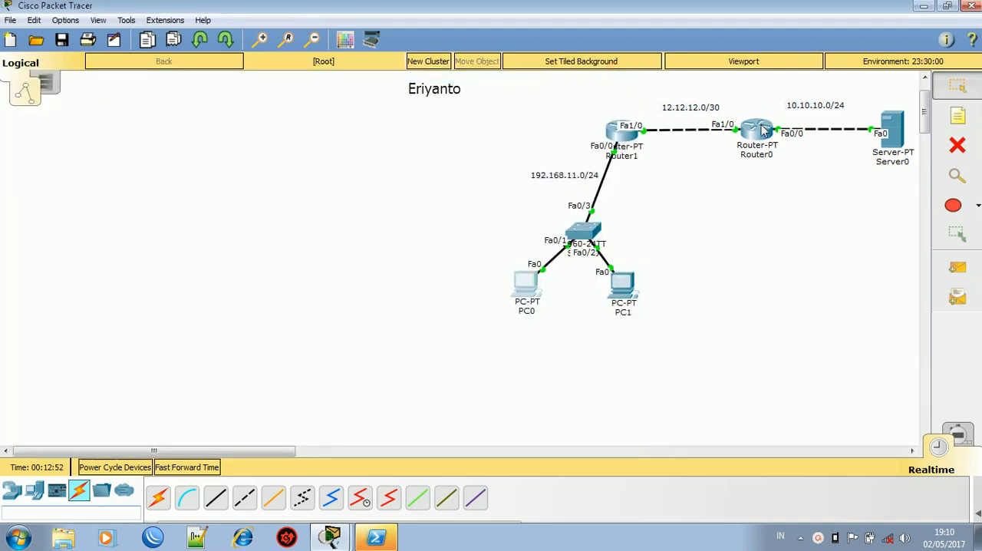
# - Add a static route on Router0 to host 11.11.11.1 with mask 255.255.255.255 via 12.12.12.1
pyautogui.click(758, 131)
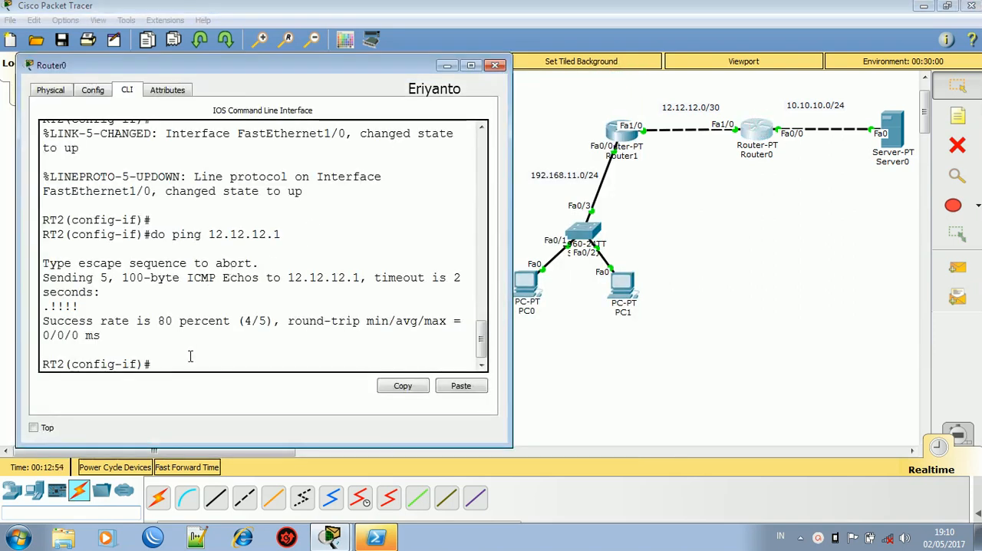
pyautogui.write('ex')
pyautogui.press('Return')
pyautogui.press('Return')
pyautogui.press('Return')
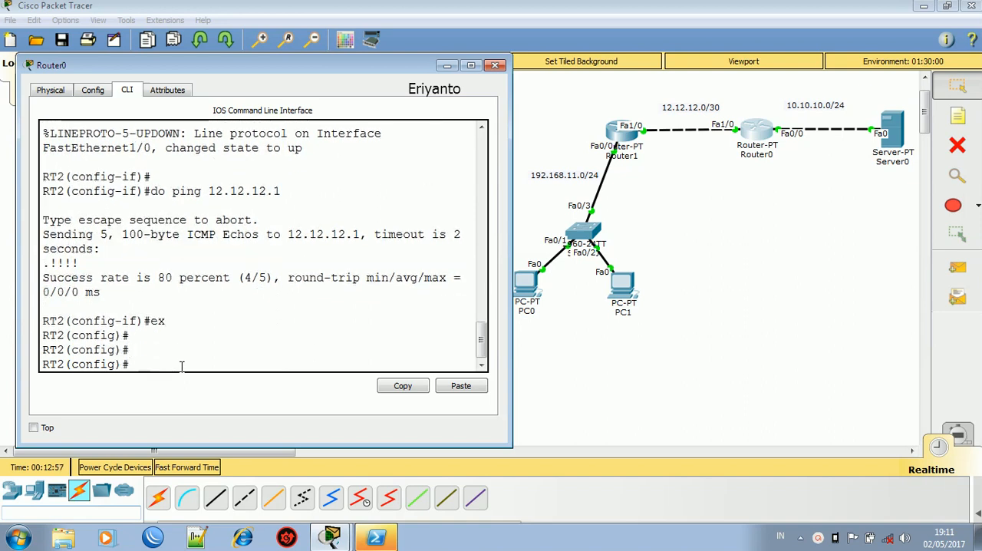
pyautogui.write('ip route')
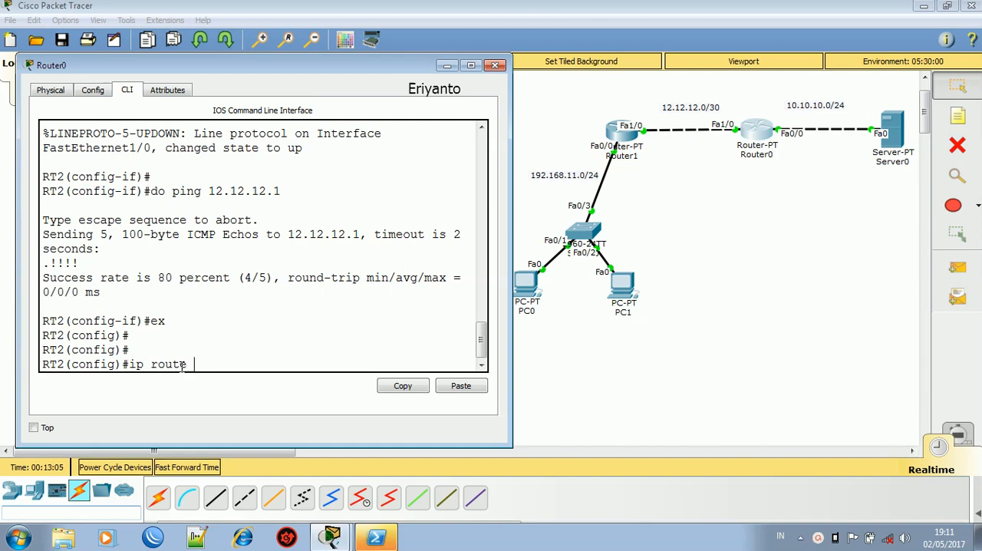
pyautogui.write(' 11.11.11.1 255.255.255.255')
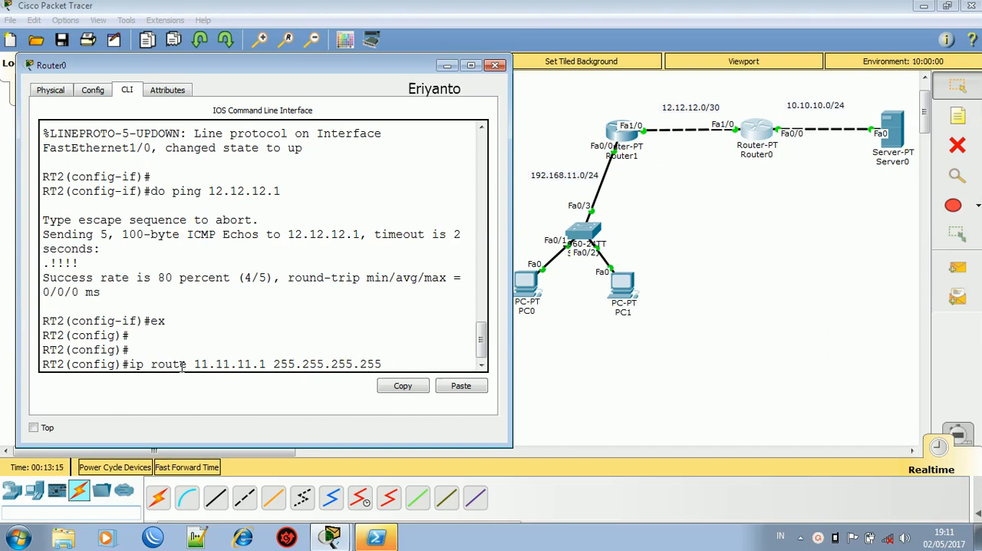
pyautogui.write(' 12.12.12.1')
pyautogui.press('Return')
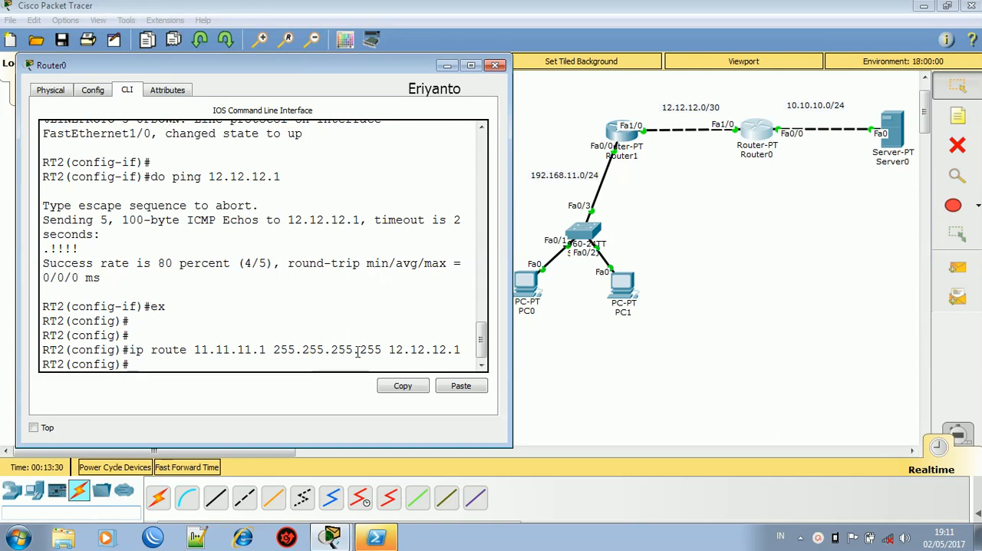
# - Examine the destination address and the last octet of the mask in Router0's new route command
pyautogui.moveTo(382, 350); pyautogui.dragTo(359, 347)
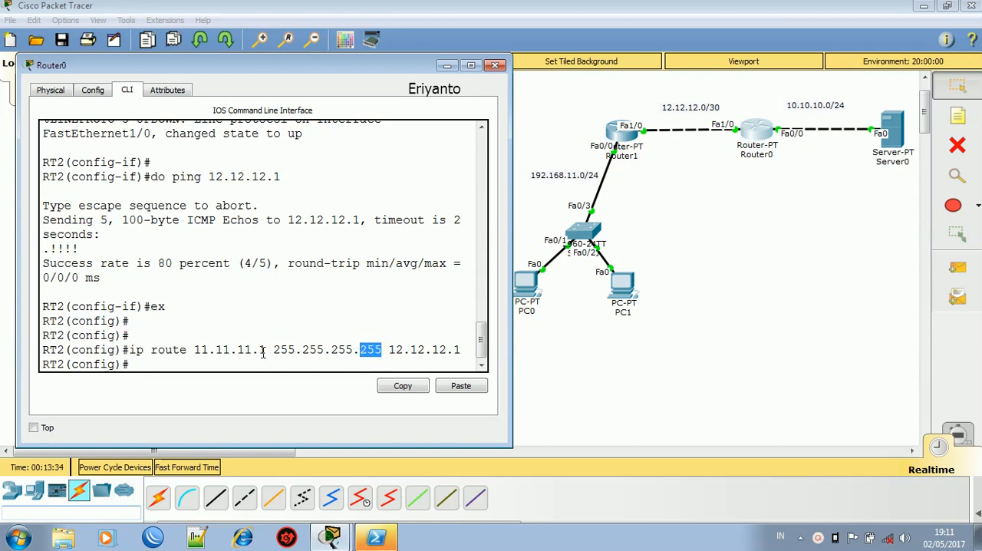
pyautogui.moveTo(267, 350); pyautogui.dragTo(195, 350)
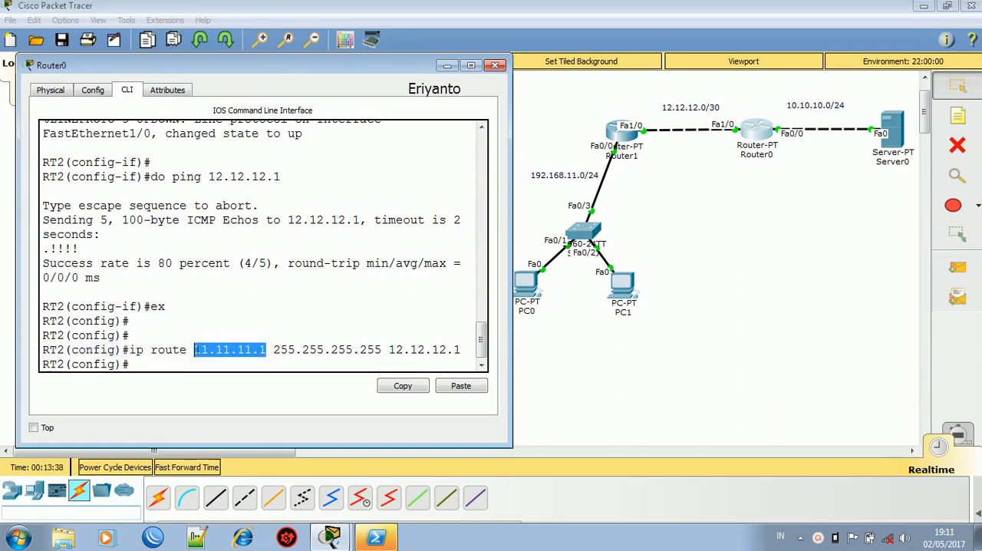
pyautogui.click(227, 347)
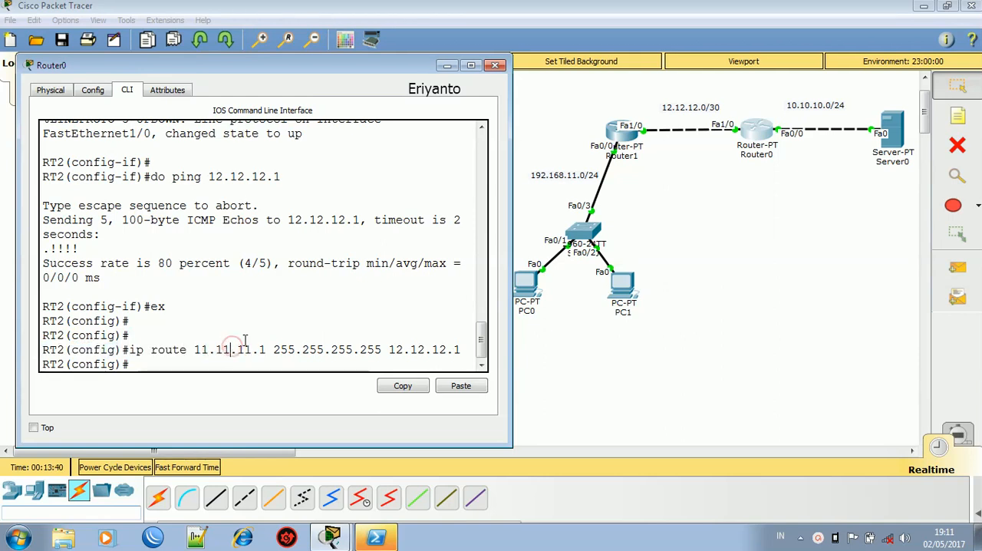
pyautogui.moveTo(269, 350); pyautogui.dragTo(259, 350)
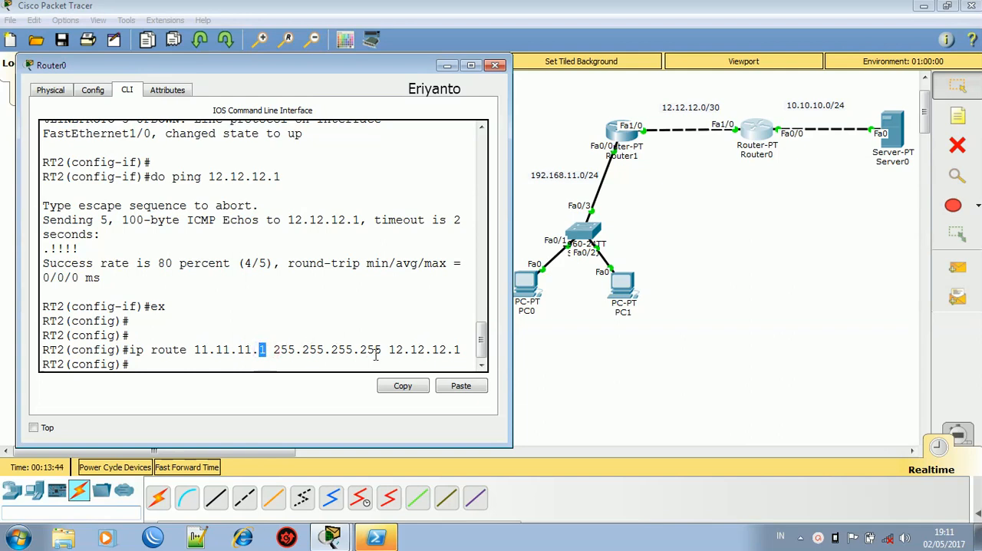
pyautogui.moveTo(386, 350); pyautogui.dragTo(360, 345)
pyautogui.moveTo(260, 350); pyautogui.dragTo(222, 349)
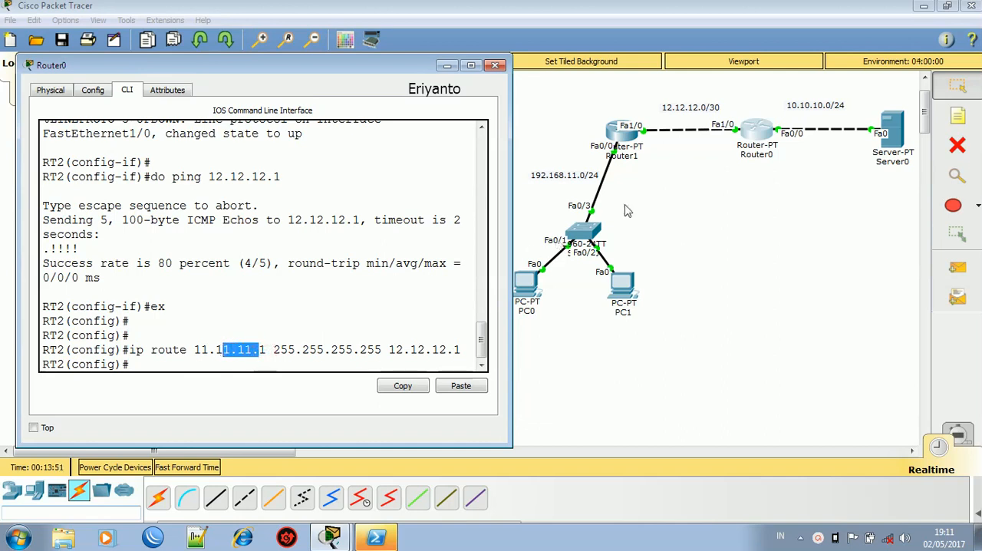
# - Reopen PC0's command prompt, ping 10.10.10.1 again and move the window beside the routers
pyautogui.click(537, 288)
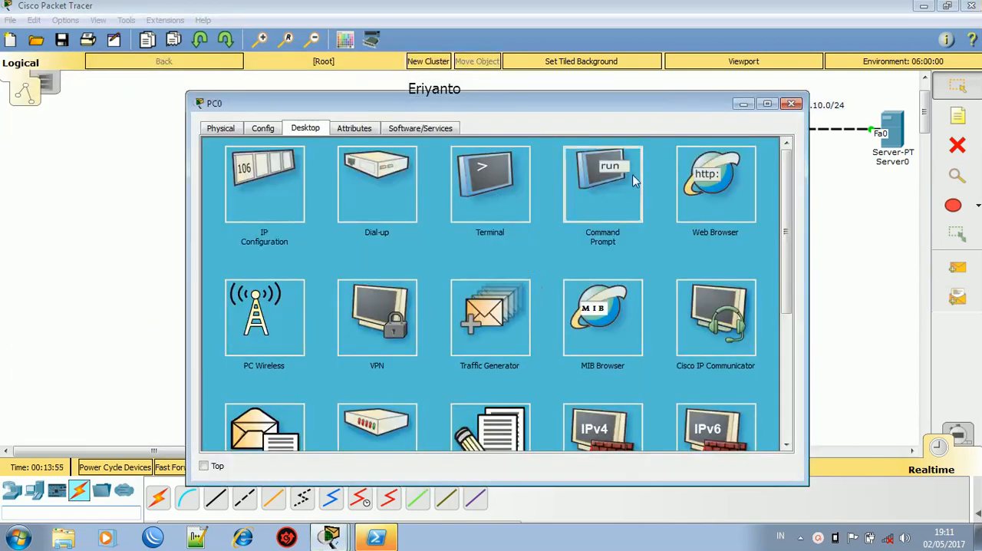
pyautogui.click(633, 180)
pyautogui.press('Return')
pyautogui.press('Return')
pyautogui.press('Up')
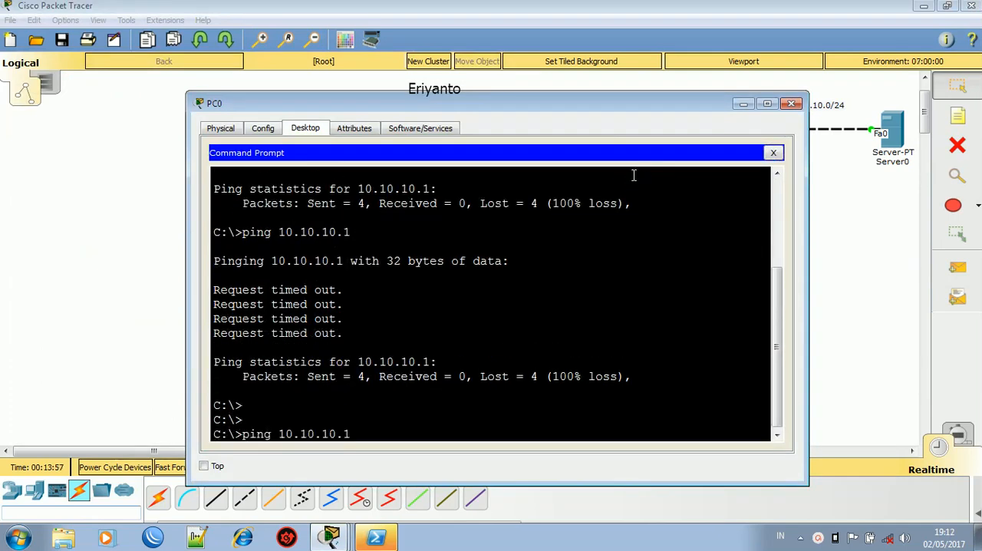
pyautogui.press('Return')
pyautogui.moveTo(589, 96); pyautogui.dragTo(391, 60)
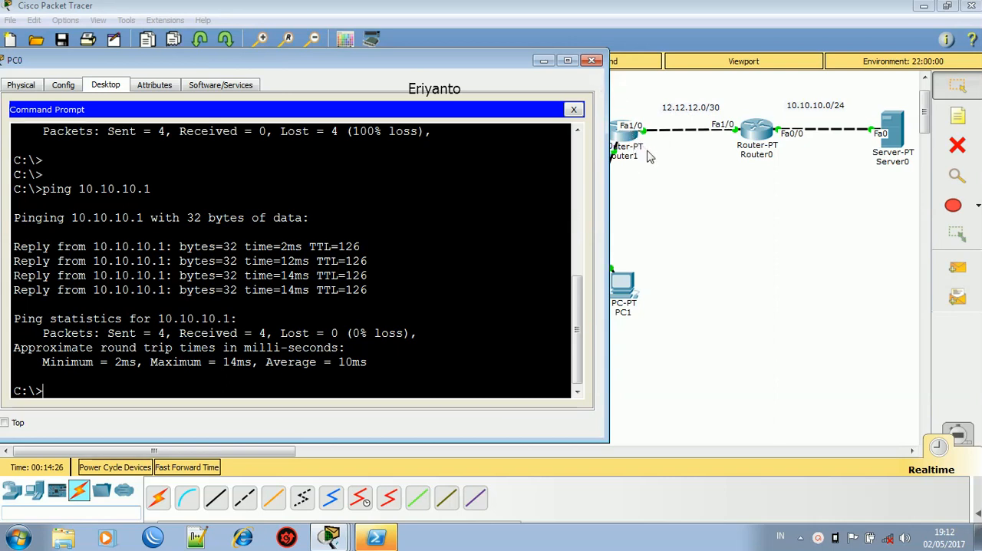
# - Reopen Router1's command line in a widened window and exit from global configuration to privileged mode
pyautogui.click(630, 135)
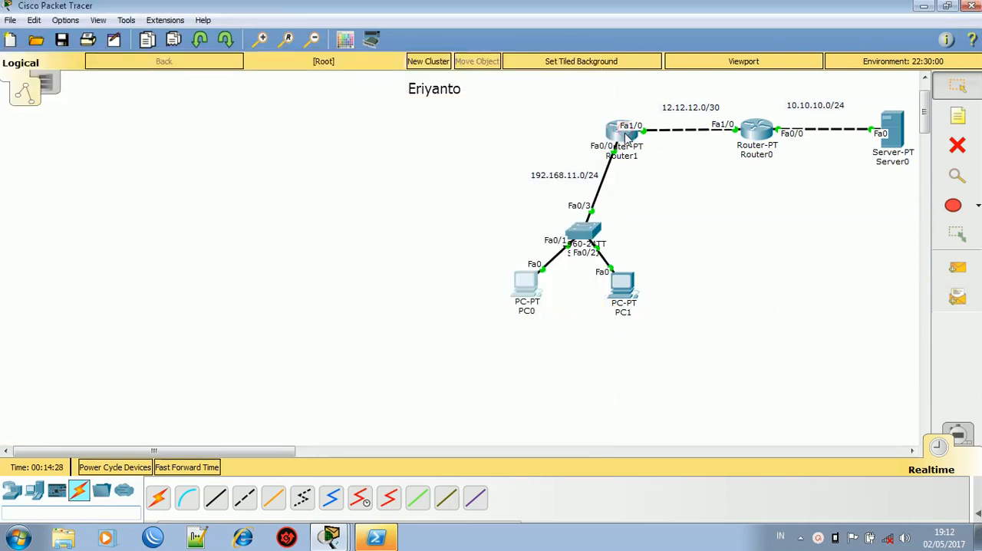
pyautogui.click(627, 135)
pyautogui.moveTo(564, 109); pyautogui.dragTo(339, 56)
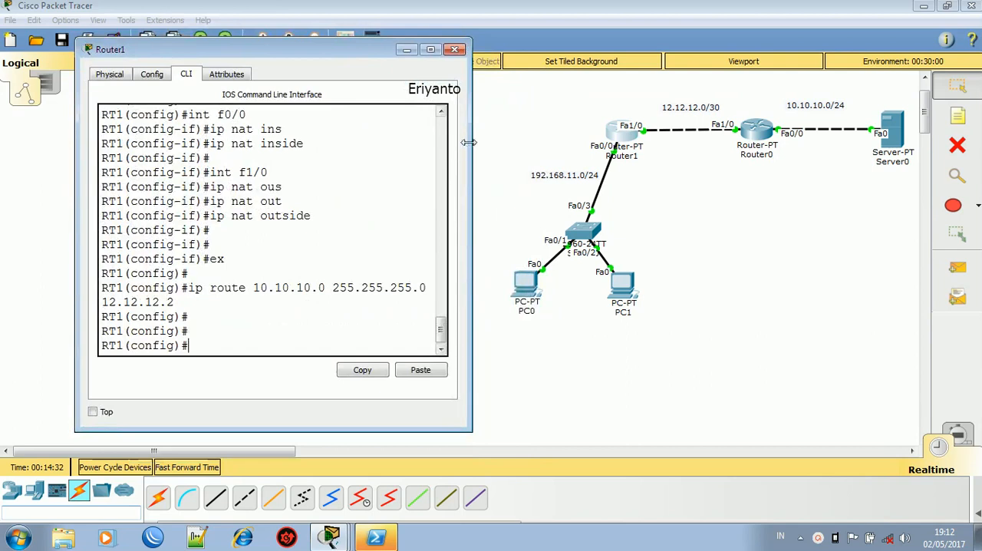
pyautogui.moveTo(469, 142); pyautogui.dragTo(722, 150)
pyautogui.write('ip na')
pyautogui.press('BackSpace')
pyautogui.press('BackSpace')
pyautogui.press('BackSpace')
pyautogui.press('BackSpace')
pyautogui.press('BackSpace')
pyautogui.write('ex')
pyautogui.press('Return')
# - Display Router1's NAT translation table with sh ip nat translations
pyautogui.write('sh ip nat t')
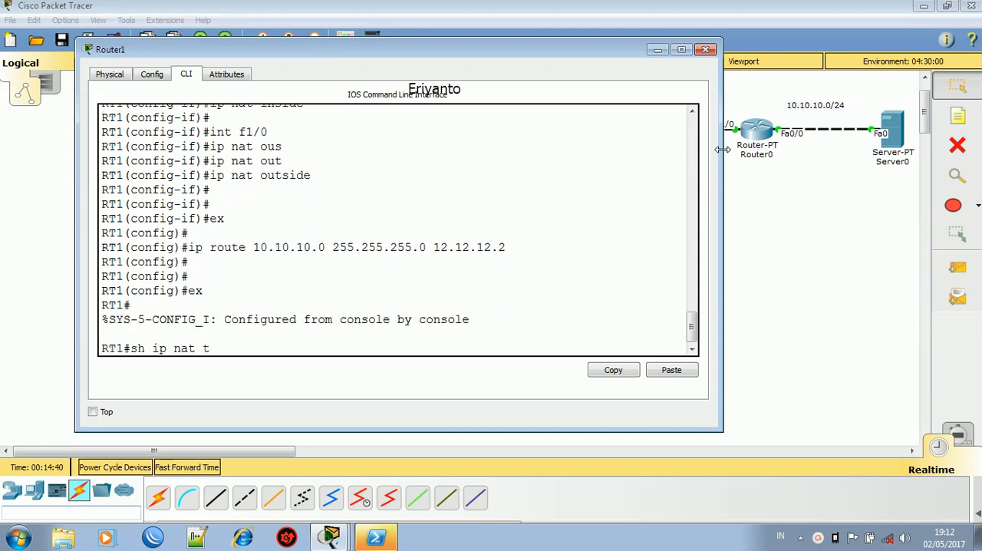
pyautogui.write('ran')
pyautogui.press('Tab')
pyautogui.press('Return')
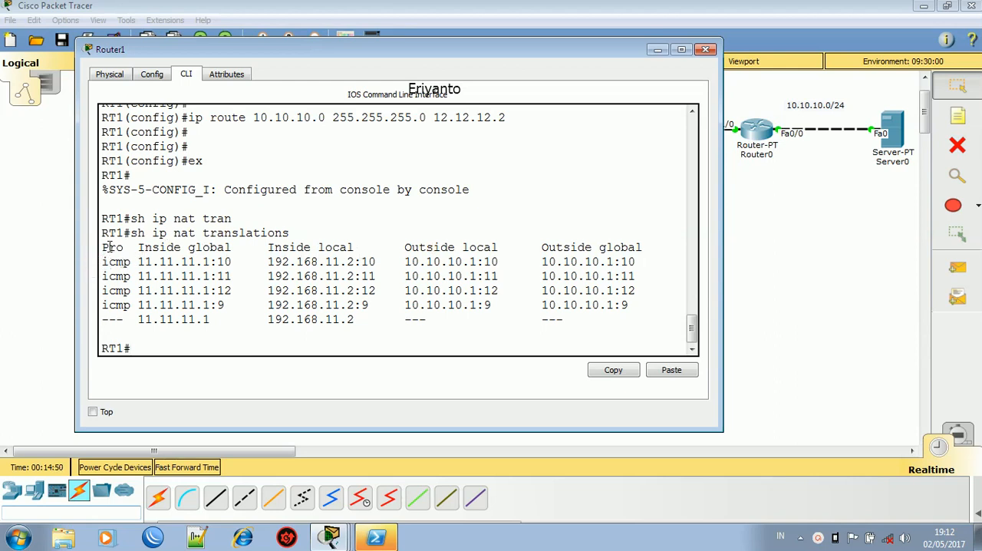
# - Examine the inside global, inside local and outside addresses of the first icmp entry in the translation table
pyautogui.moveTo(99, 261); pyautogui.dragTo(211, 265)
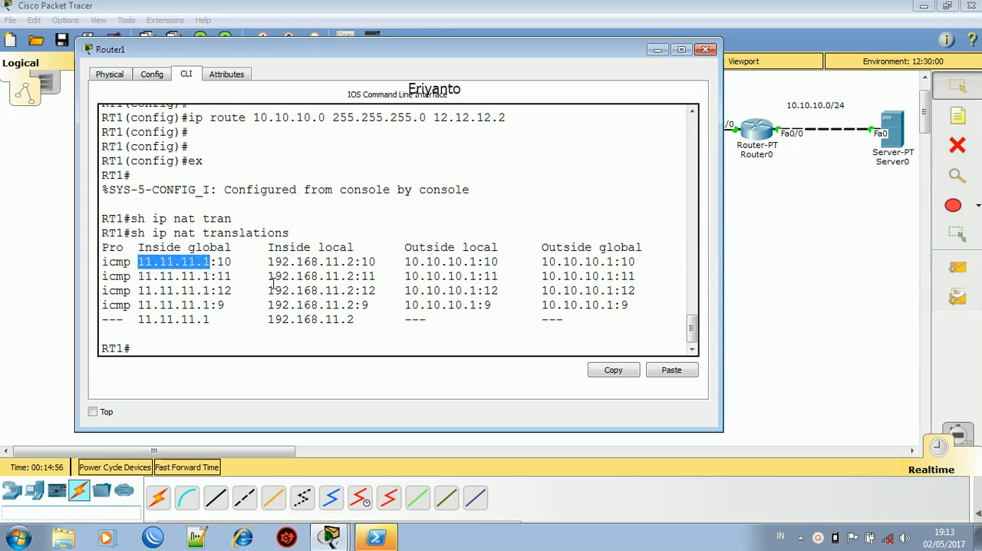
pyautogui.moveTo(267, 261); pyautogui.dragTo(357, 262)
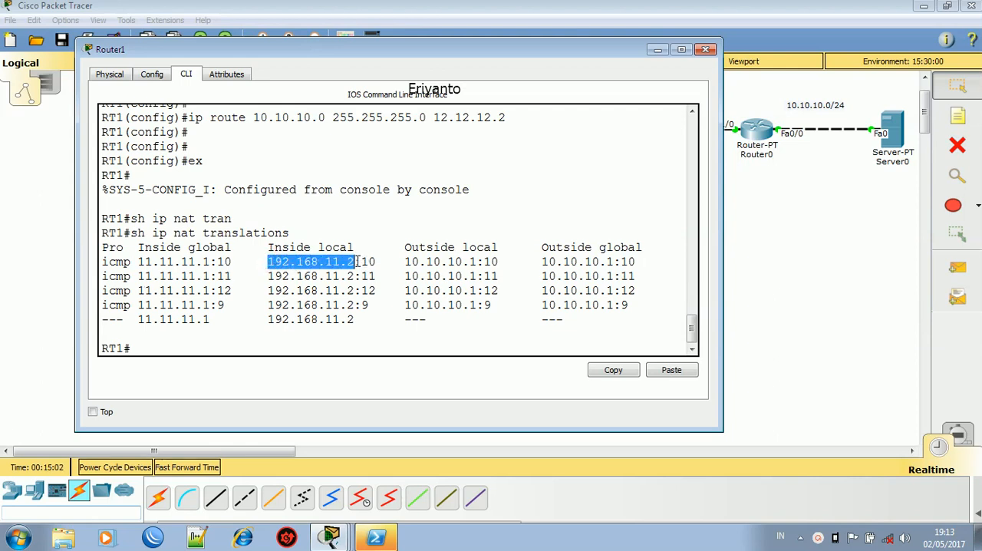
pyautogui.moveTo(398, 262); pyautogui.dragTo(577, 265)
pyautogui.click(585, 266)
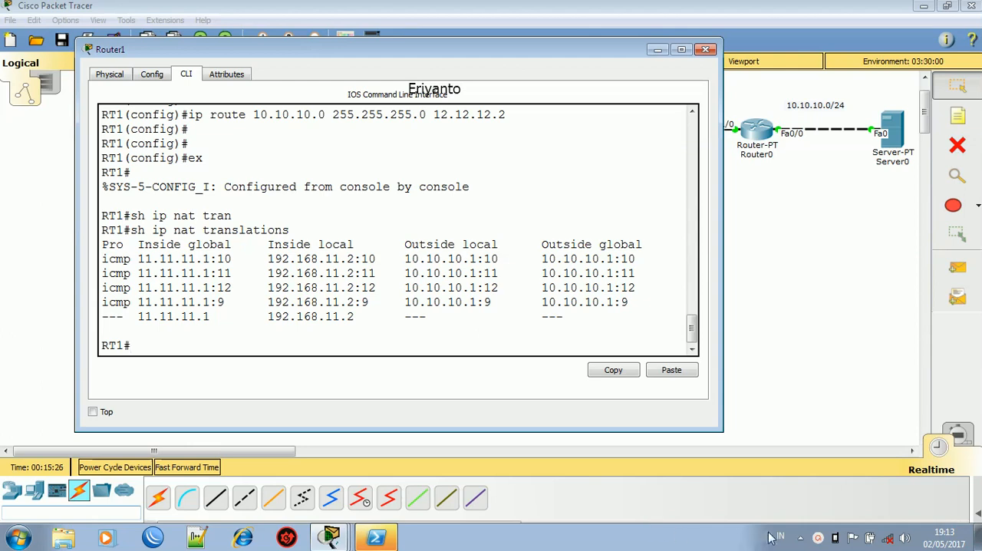
pyautogui.click(819, 540)
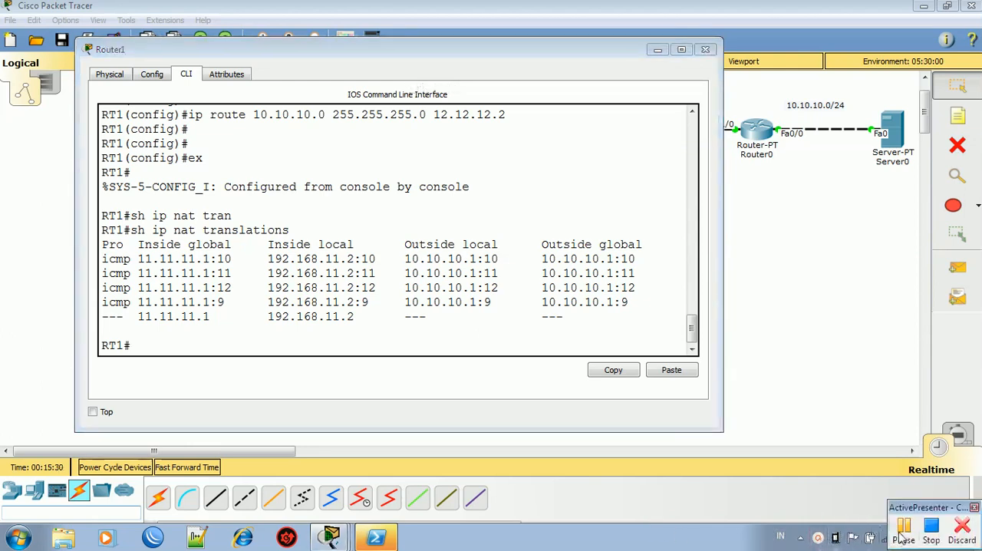